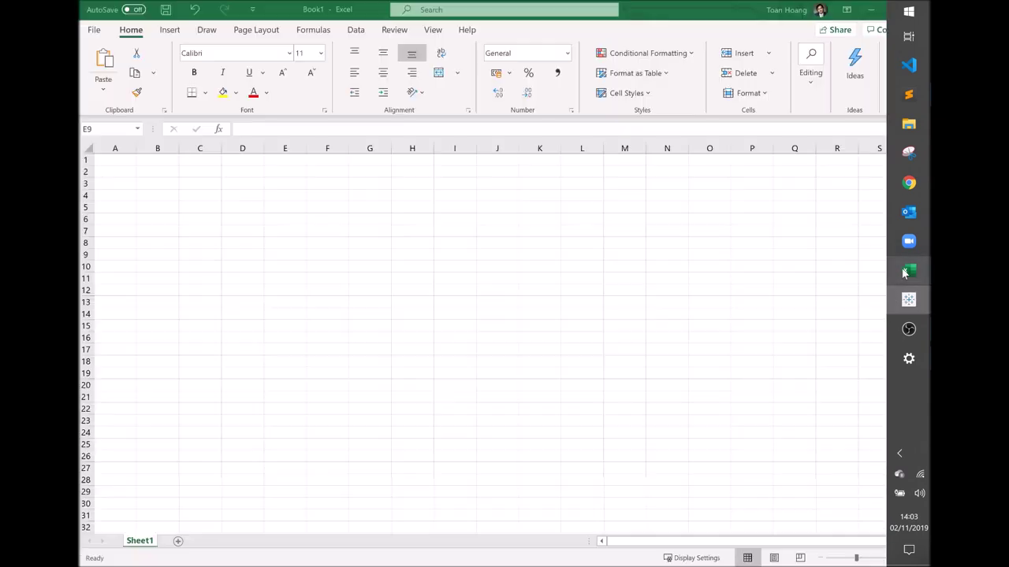
Enter the heading Path in cell B2 with the values 0 and 100 in the two cells below it.
left_click(167, 177)
type("Path")
key("Return")
type("0")
key("Return")
type("100")
key("Return")
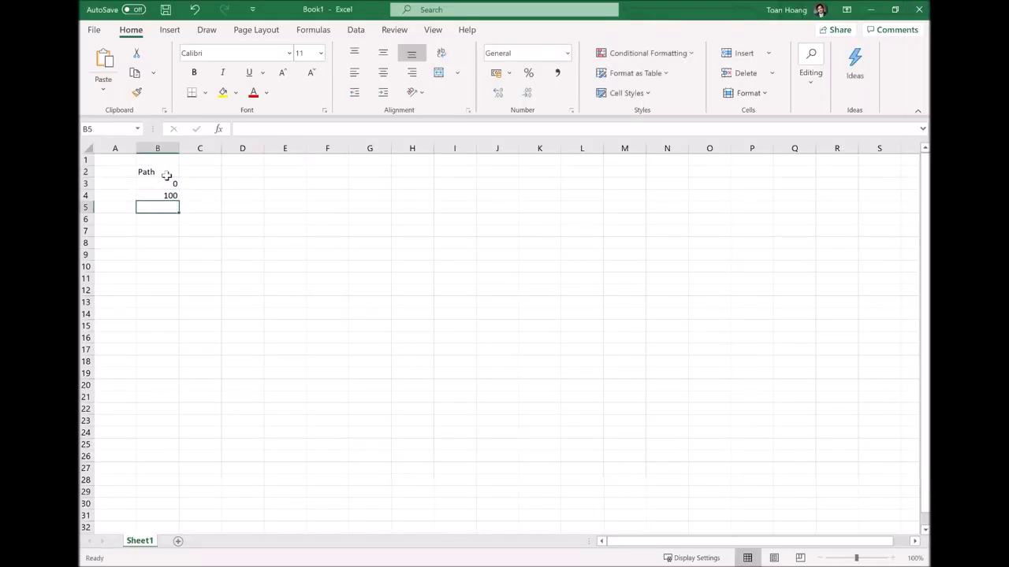
Copy the range B2:B4 and paste it into the Tableau Public data source as a second connection.
left_click_drag(167, 171, 170, 195)
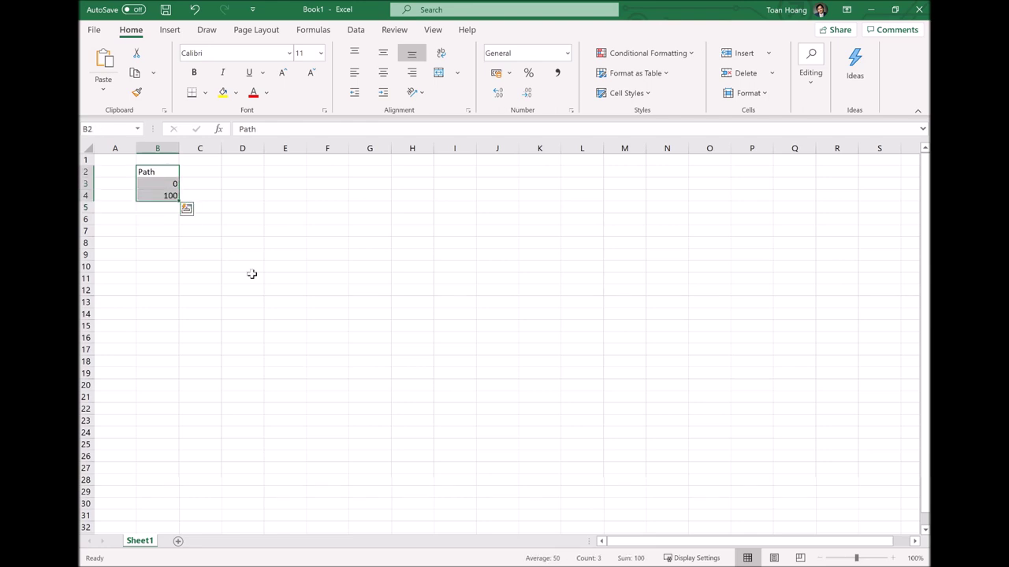
key("ctrl+c")
mouse_move(918, 232)
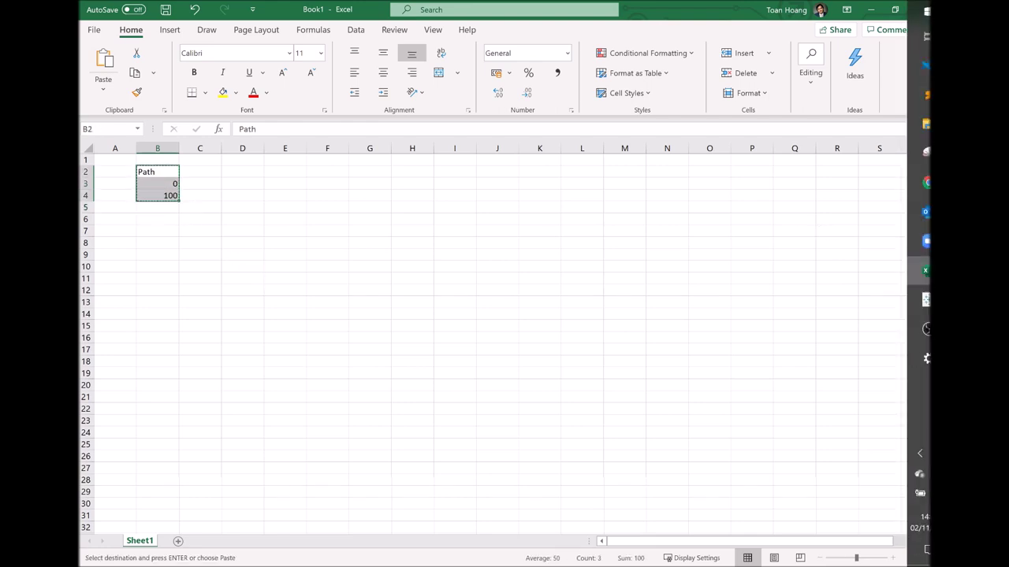
left_click(914, 296)
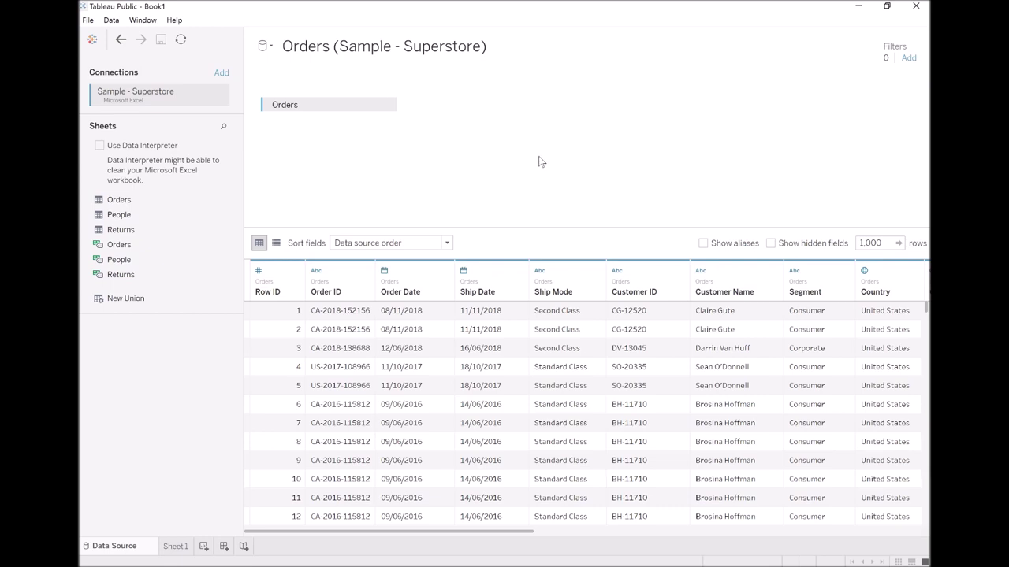
key("F5")
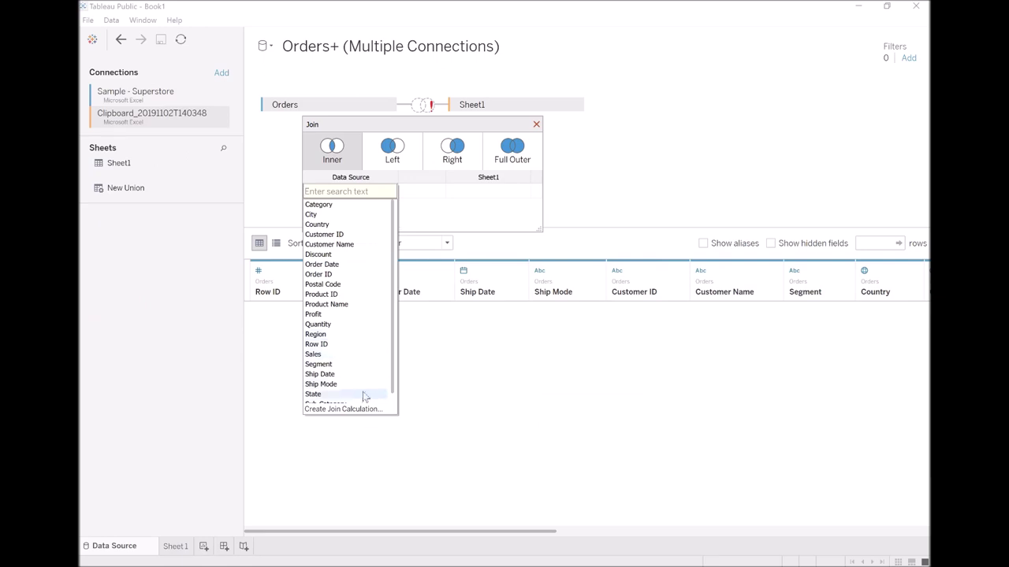
Define the inner join between Orders and Sheet1 through join calculations on both sides, entering 1 as the calculation.
left_click(367, 410)
type("1")
left_click(749, 416)
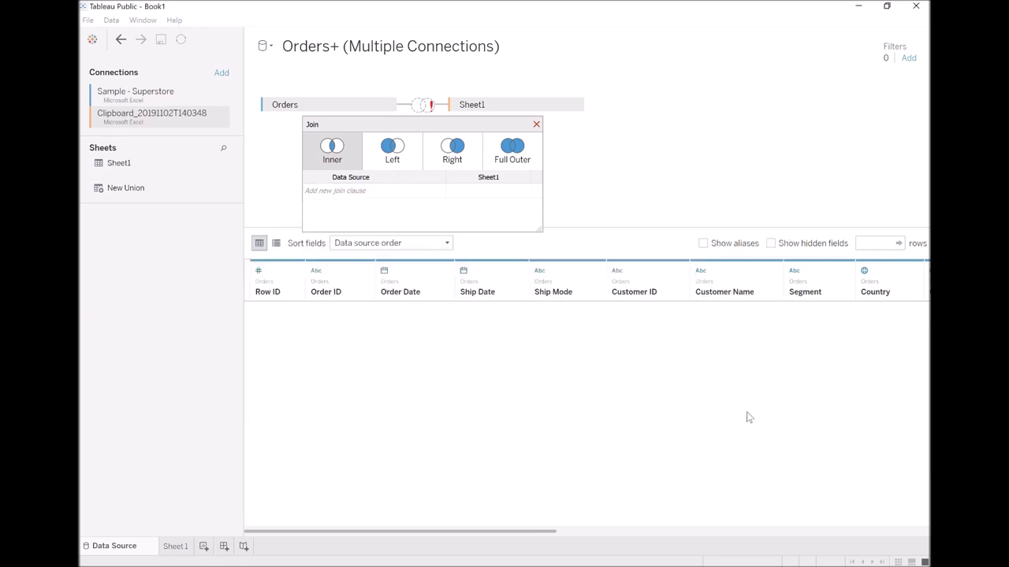
left_click(505, 190)
left_click(497, 220)
left_click(753, 417)
Rename the joined table Sheet1 as Model.
double_click(472, 104)
type("Mo")
key("Return")
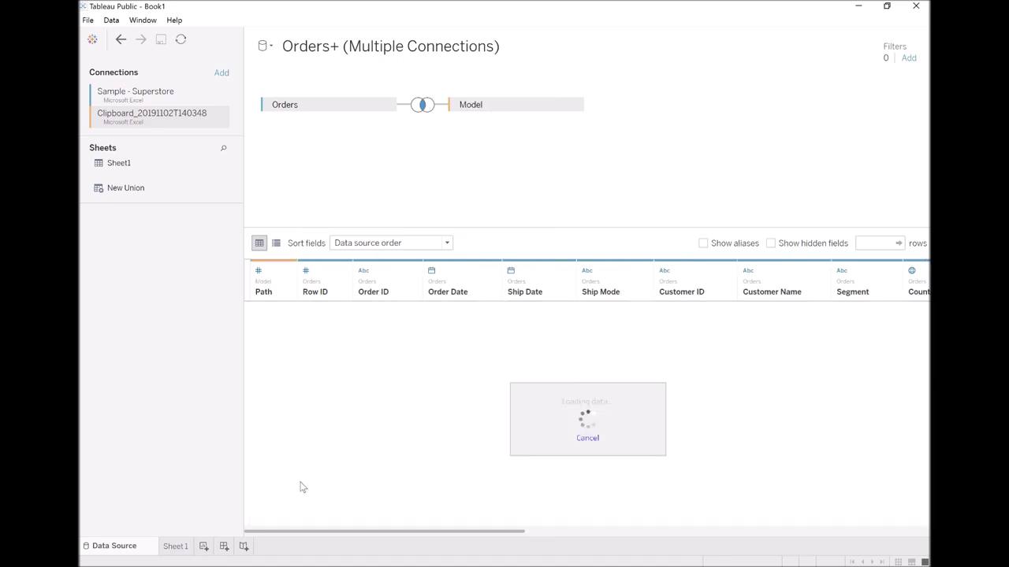
Start a new parameter on worksheet Sheet 1, naming it Density and giving it the Integer data type.
left_click(175, 546)
right_click(164, 532)
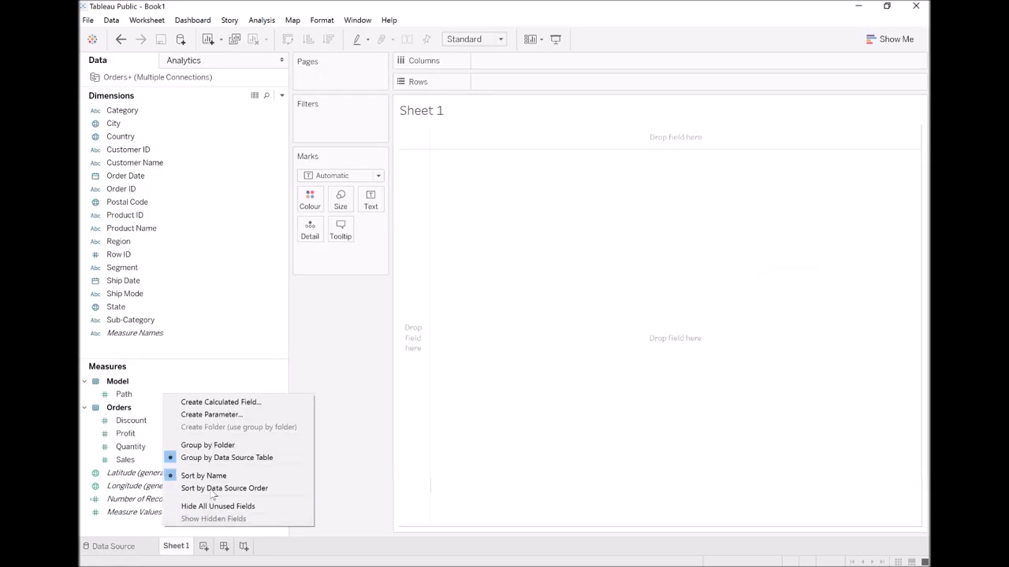
left_click(241, 415)
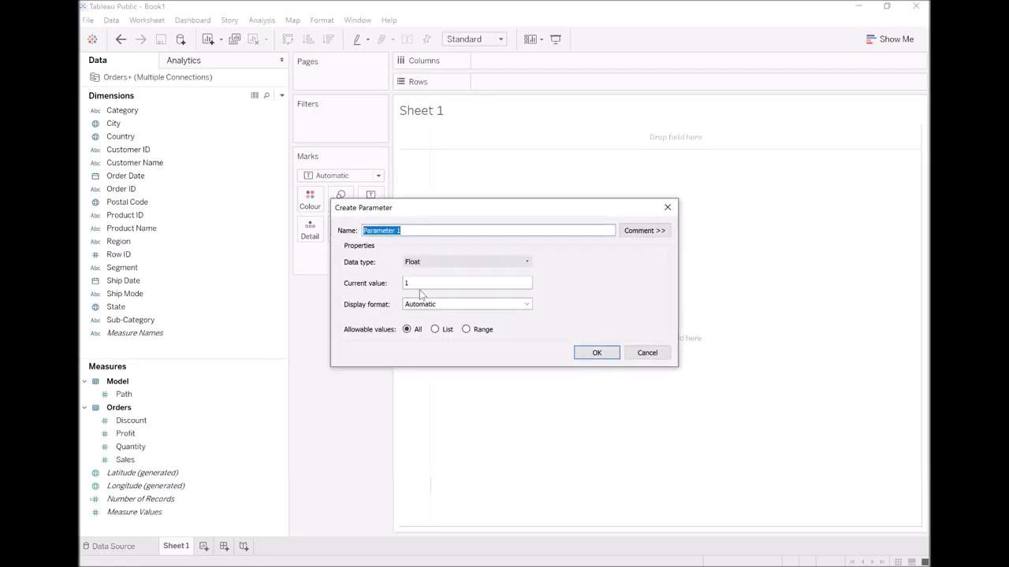
type("Denst")
key("BackSpace")
type("ity")
key("Tab")
left_click(431, 264)
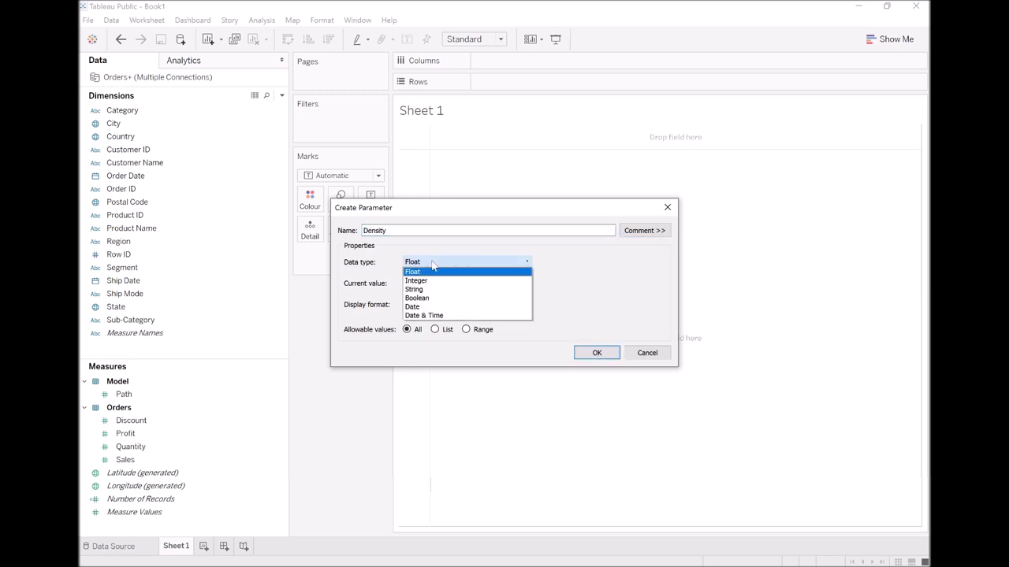
left_click(418, 280)
key("Tab")
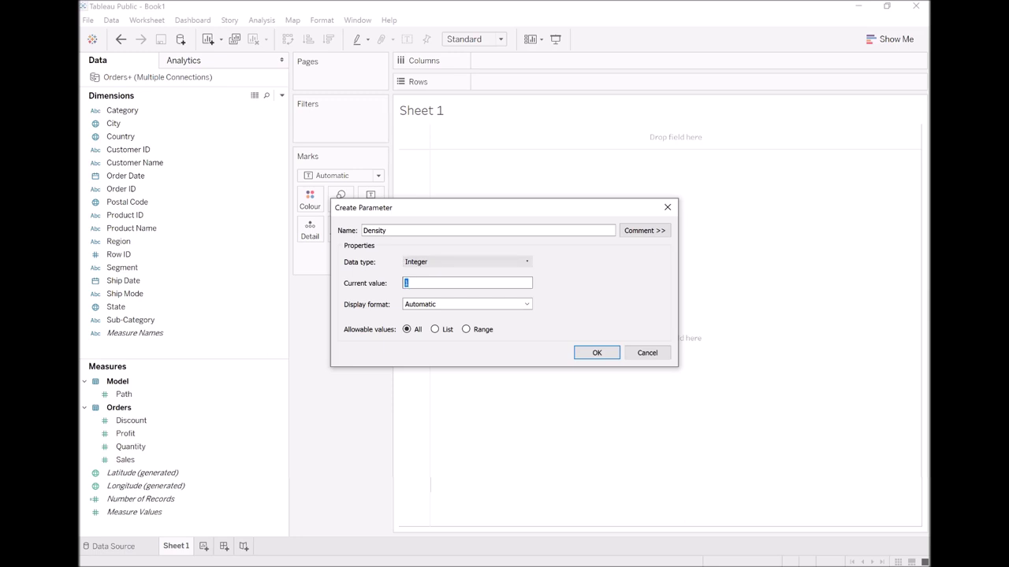
Set the Density parameter's current value to 3, limit it to a range from 3 to 12, and save the parameter.
type("3")
left_click(466, 329)
left_click(375, 368)
left_click(369, 386)
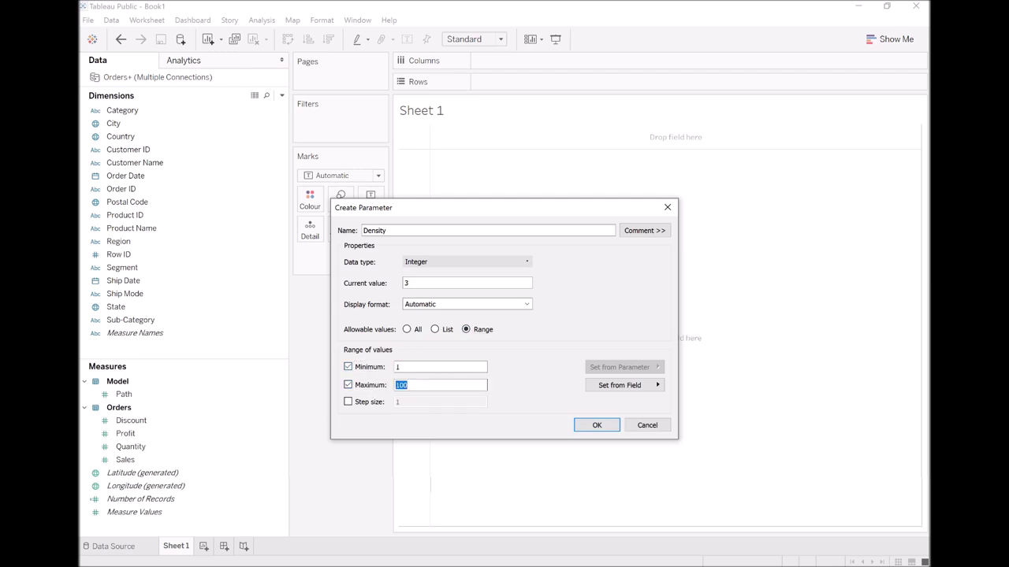
type("12")
left_click(399, 367)
type("3")
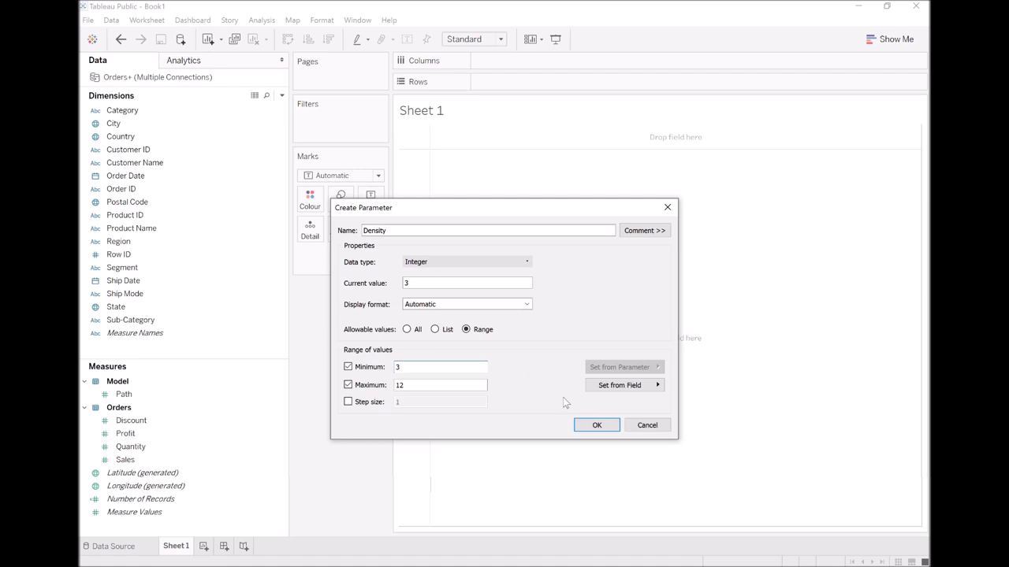
left_click(597, 426)
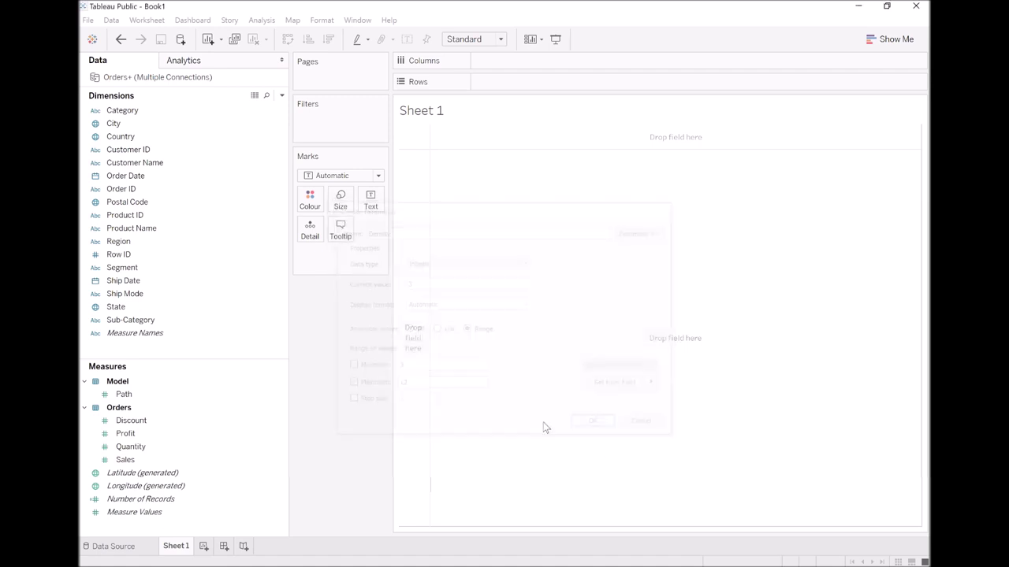
Create bins from the Path measure as Path (bin), using the Density parameter as the bin size.
left_click_drag(189, 347, 200, 192)
left_click(134, 222)
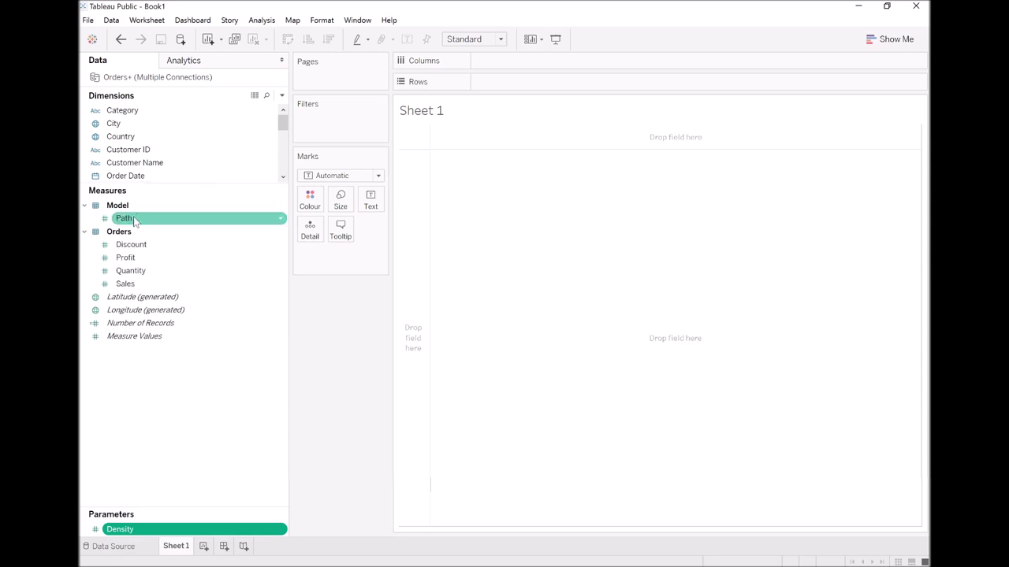
right_click(134, 221)
mouse_move(197, 286)
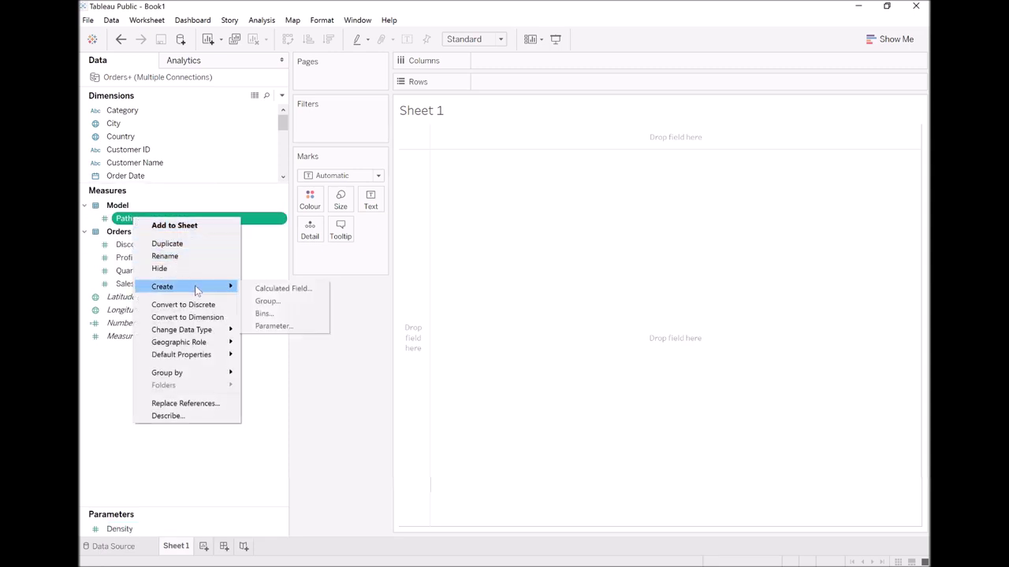
left_click(262, 315)
left_click(549, 265)
left_click(524, 291)
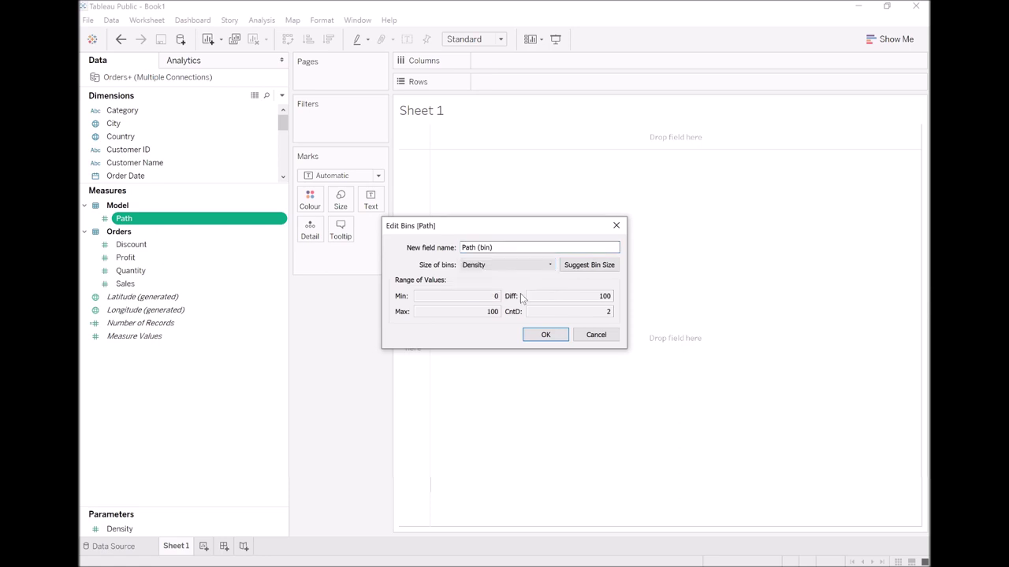
left_click(547, 335)
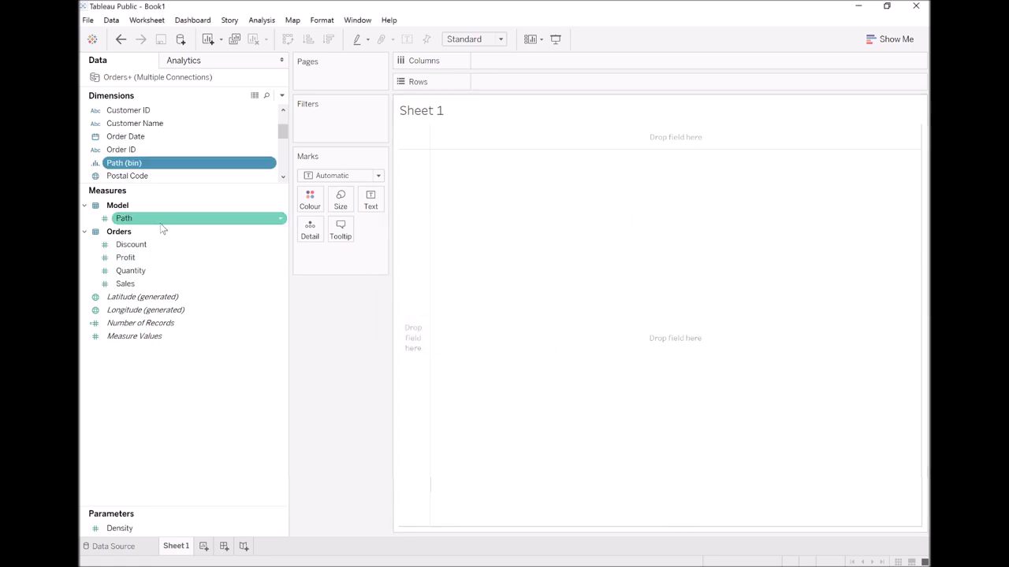
Set the mark type to Circle and add Path (bin) as a detail on the marks.
left_click(335, 179)
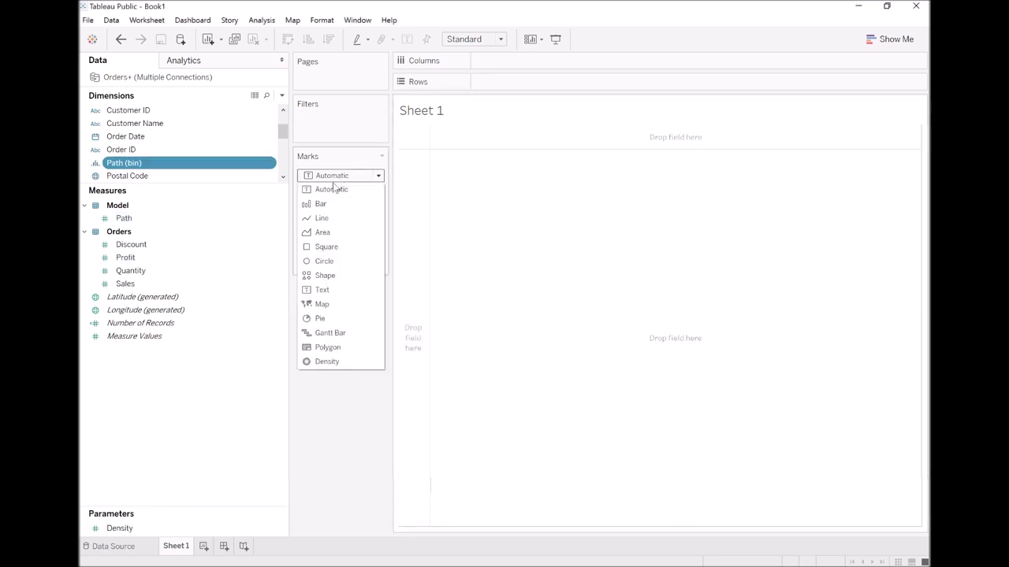
left_click(337, 259)
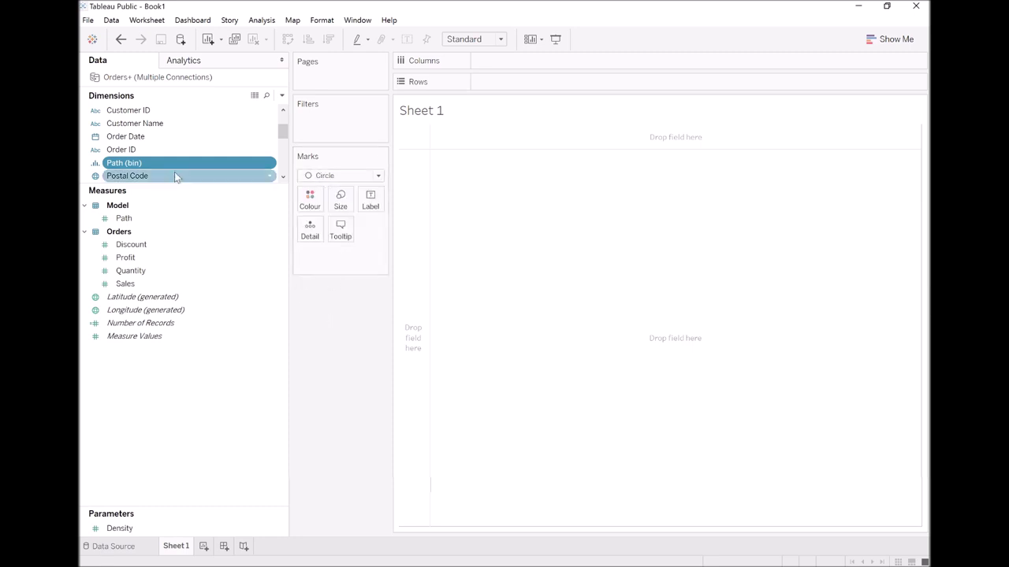
left_click_drag(146, 163, 311, 237)
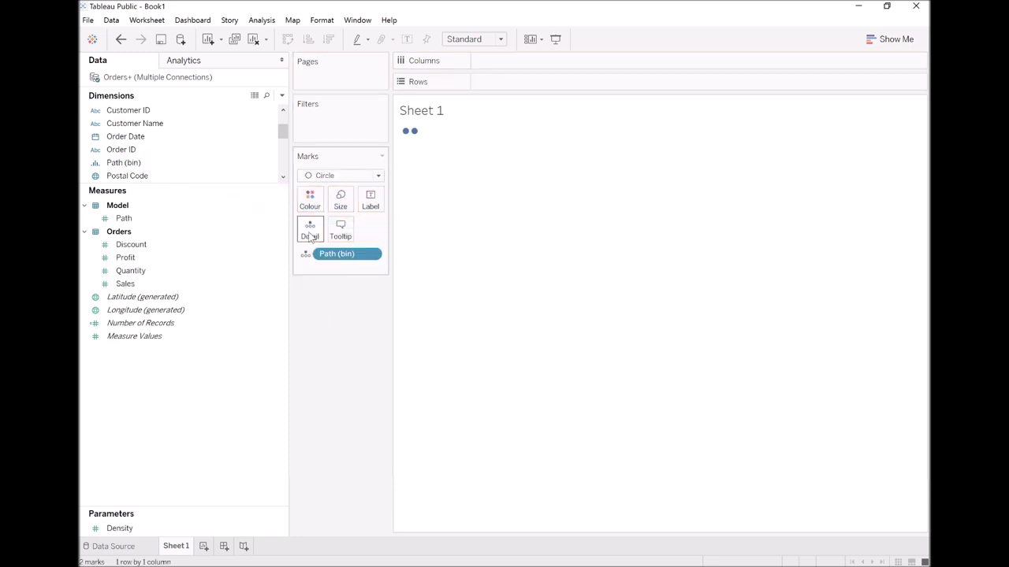
Create a calculated field named Index with the formula INDEX()-1.
right_click(162, 370)
left_click(184, 377)
type("Index")
key("Tab")
type("i")
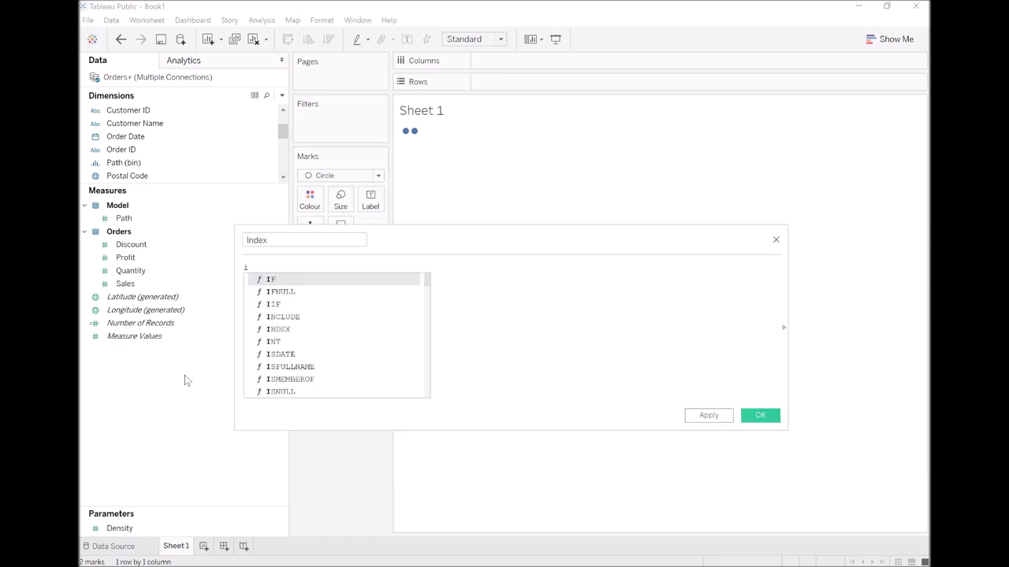
type("nd")
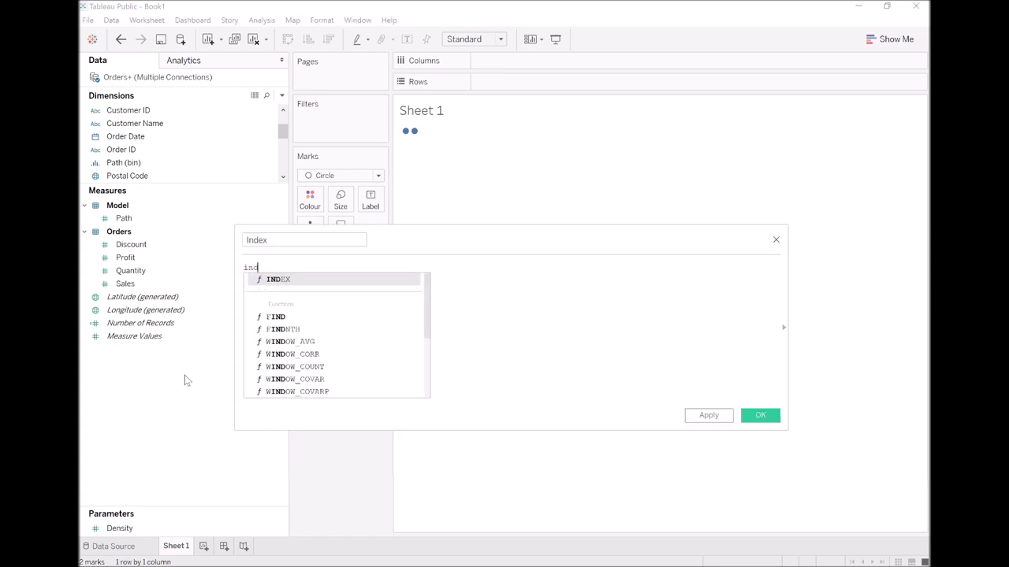
key("Return")
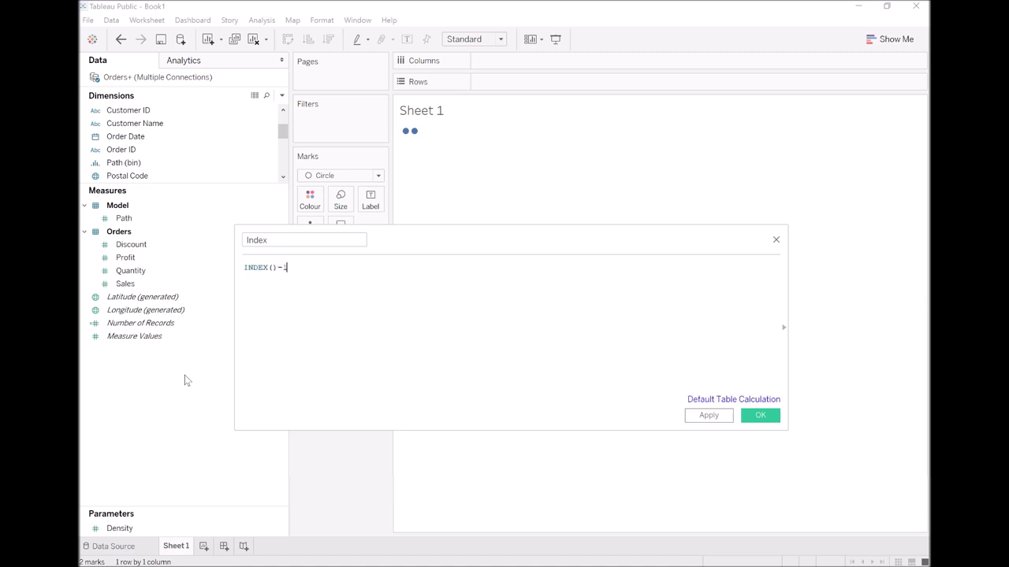
type("(")
left_click(760, 416)
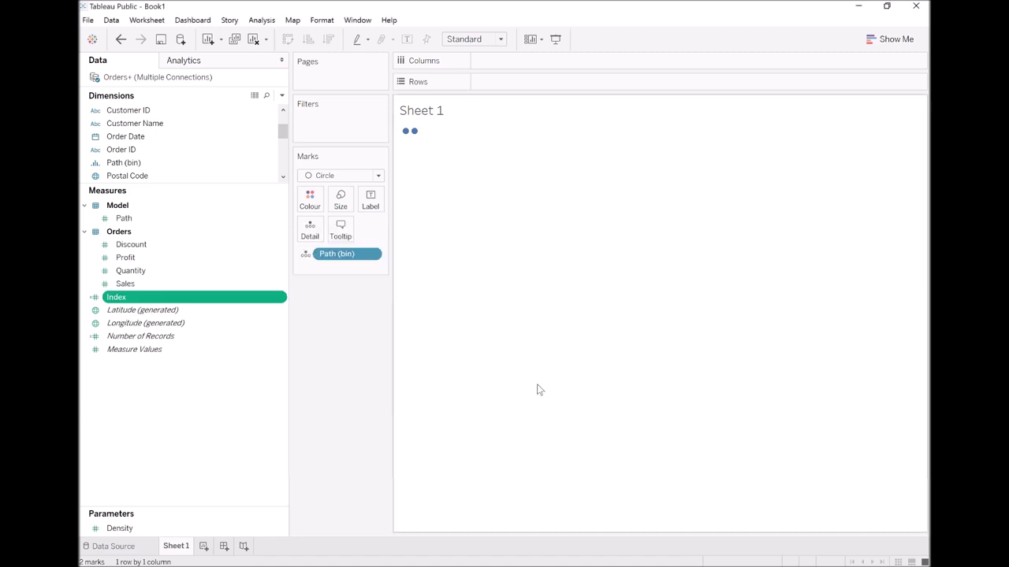
left_click(244, 408)
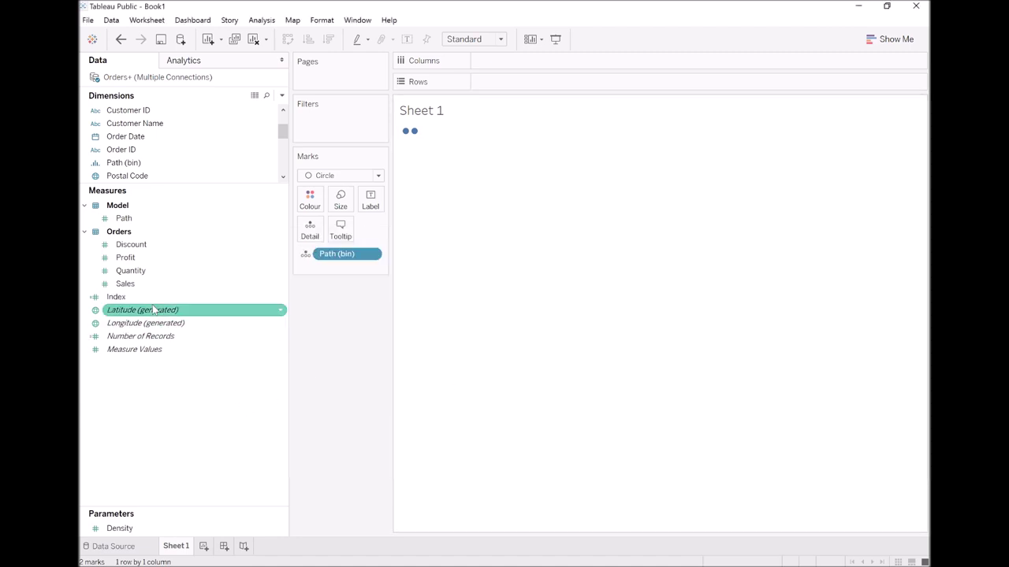
Create a calculated field named TC_Sales with the formula WINDOW_SUM(SUM([Sales]))/2.
right_click(149, 380)
left_click(200, 389)
type("TC_Sales")
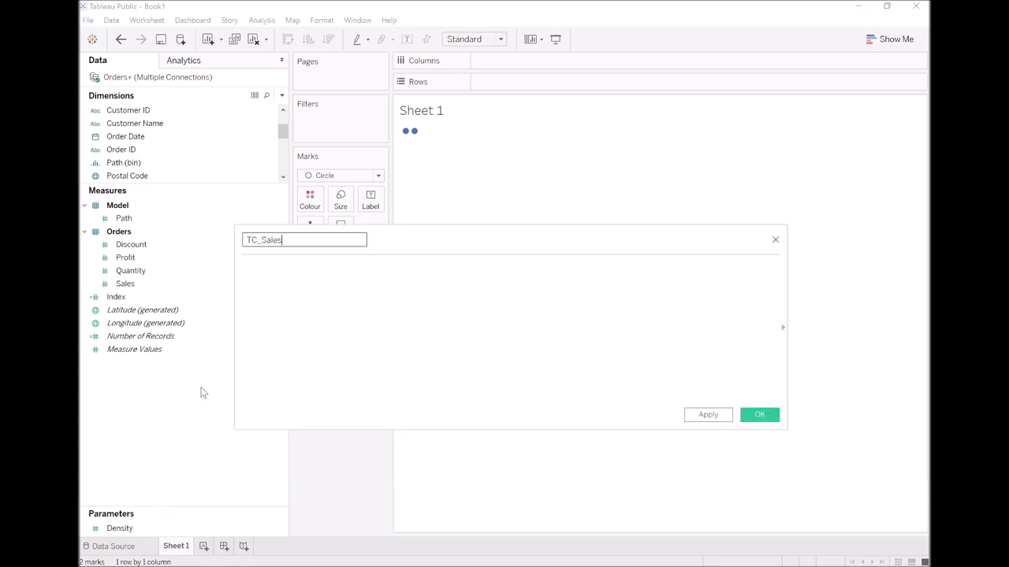
key("Tab")
type("window_sum")
key("Return")
type("sum")
key("Return")
type("sa")
key("Return")
type("))/2")
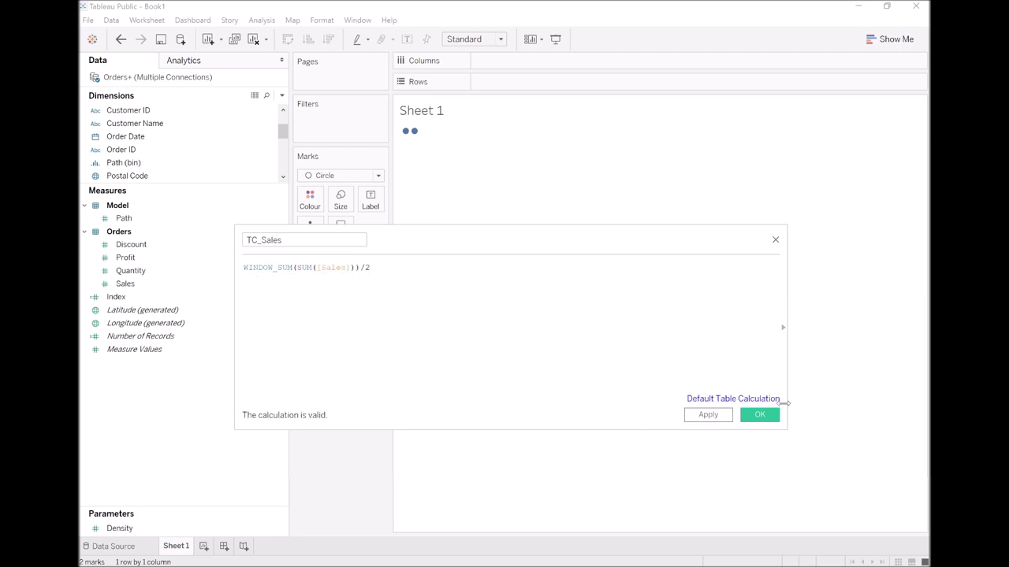
left_click(775, 416)
Create a calculated field named TC_Total Sales with the formula WINDOW_SUM(SUM([Sales]))/2.
right_click(167, 401)
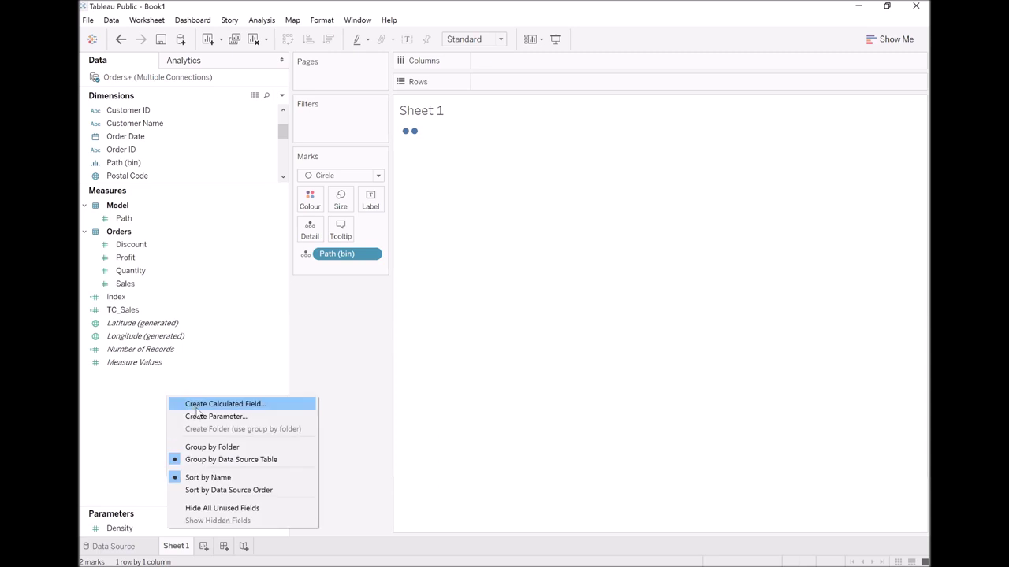
left_click(197, 407)
type("TC")
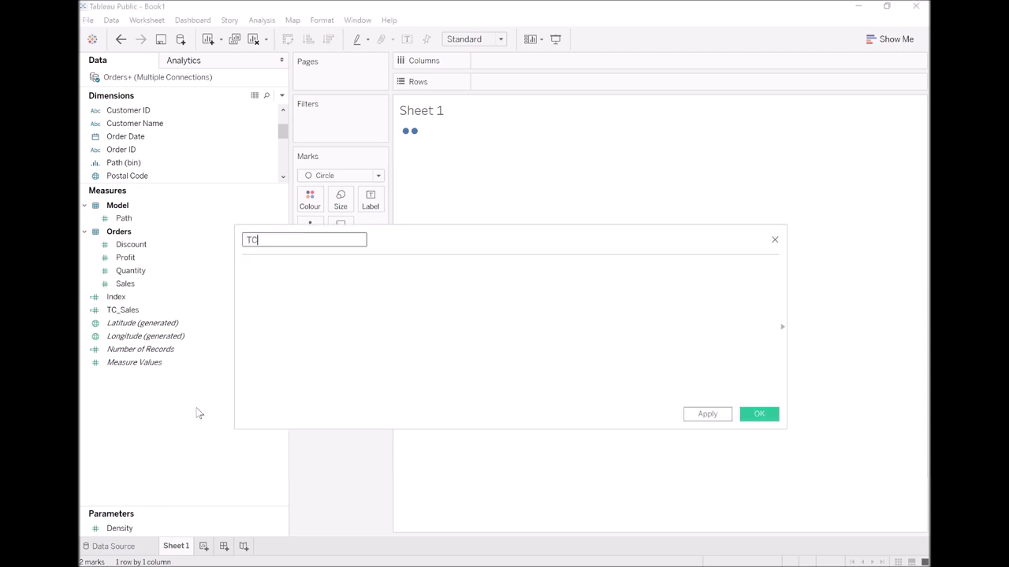
type("_Total Sales")
key("Tab")
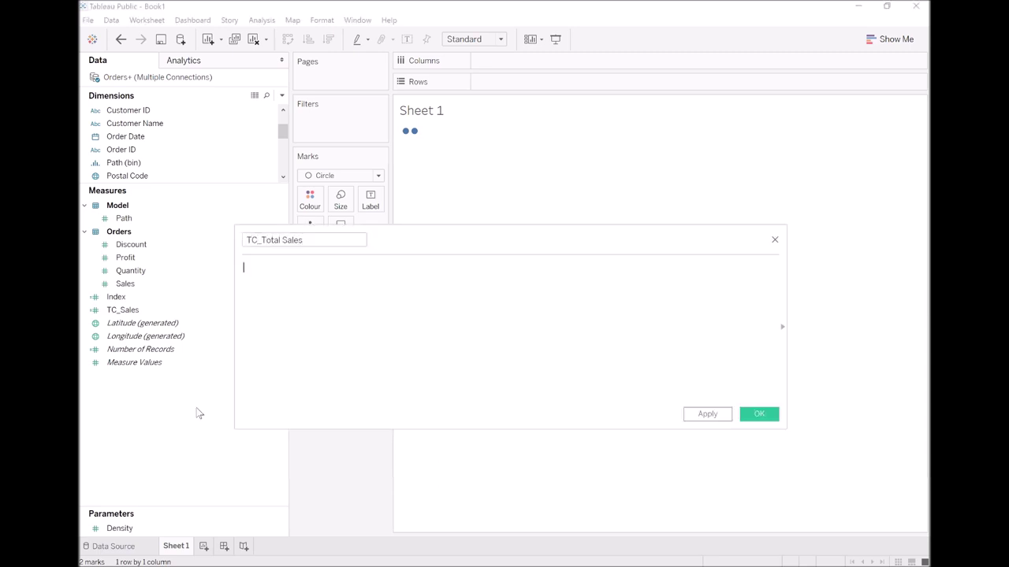
type("window_su")
key("Return")
type("s")
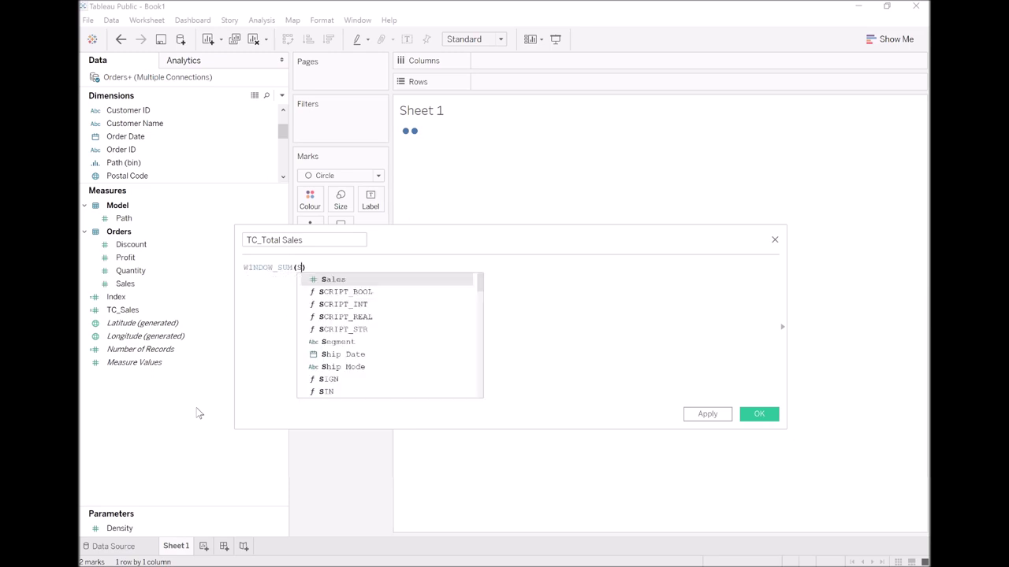
type("u")
key("Return")
type("s")
key("Return")
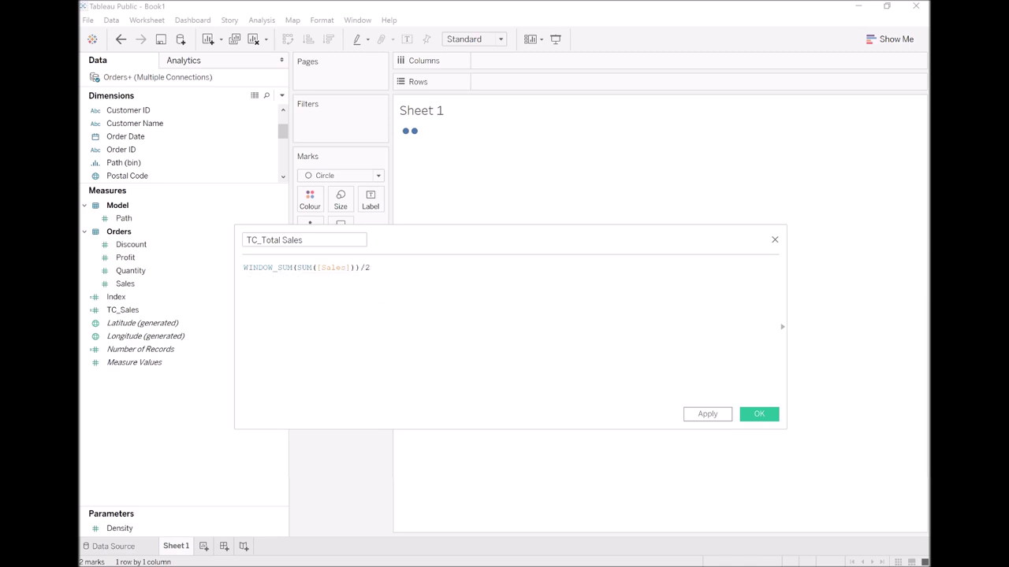
left_click(705, 415)
left_click(750, 414)
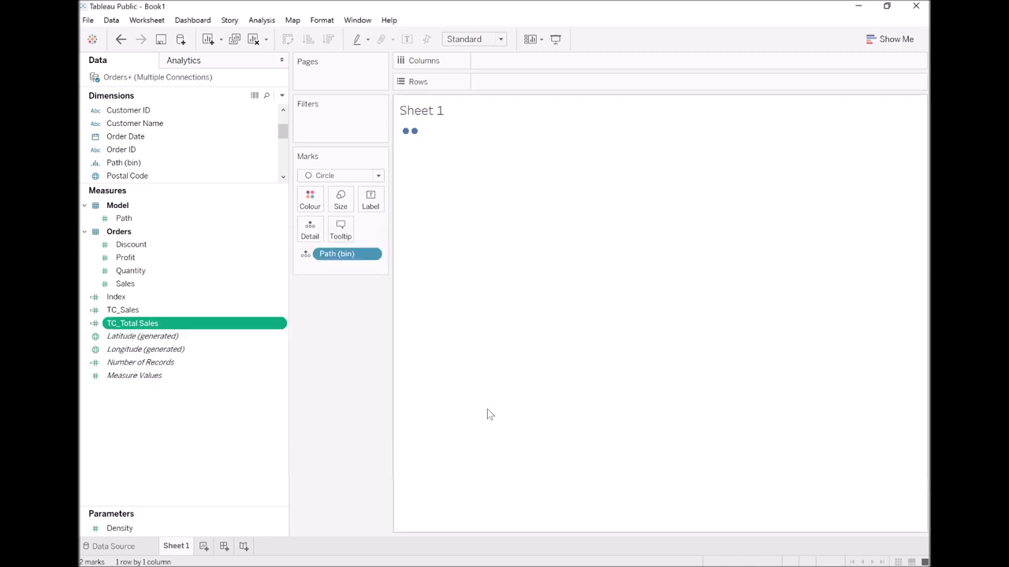
left_click(217, 424)
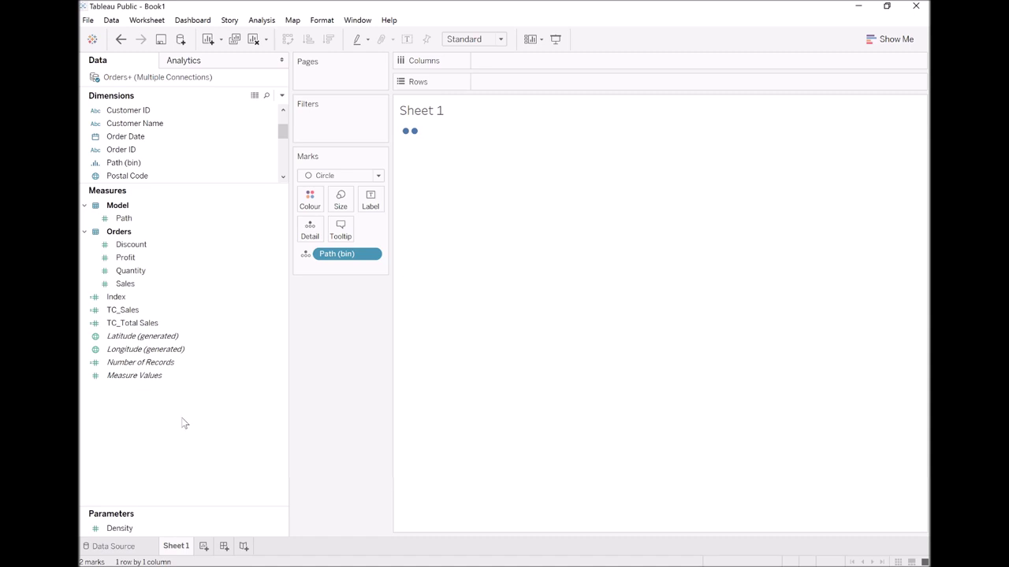
Create a calculated field named TC_Percentage of Total Sales with the formula [TC_Sales]/[TC_Total Sales].
right_click(158, 426)
left_click(214, 428)
type("TC_Percentage of Total Sales")
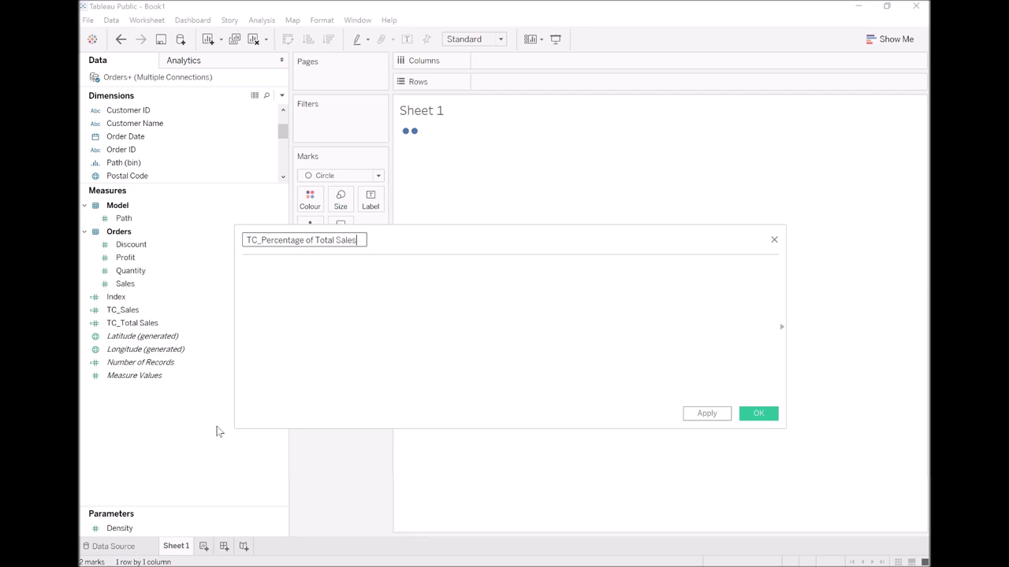
key("Tab")
type("tc")
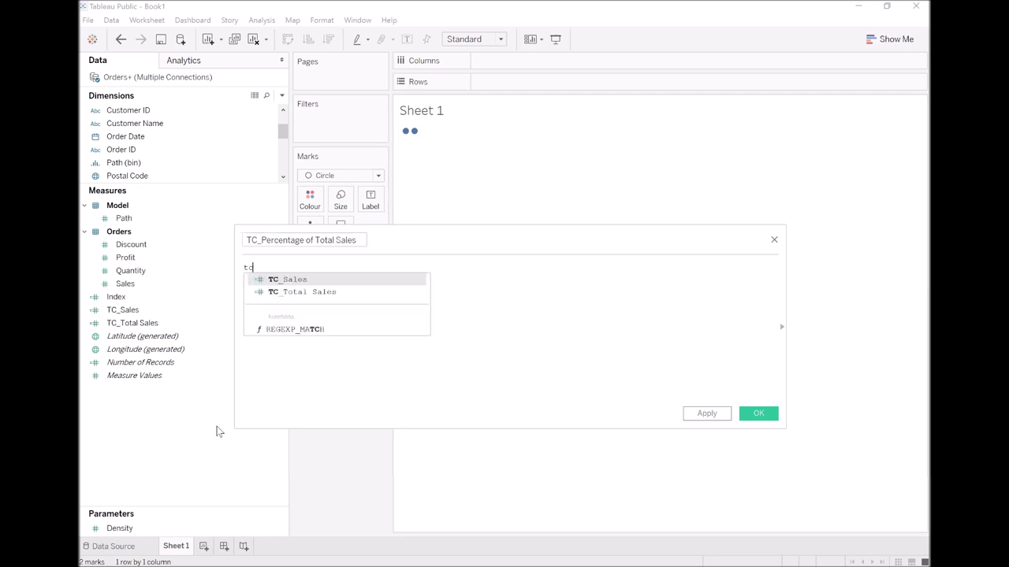
key("Return")
type("/tc")
key("Down")
key("Return")
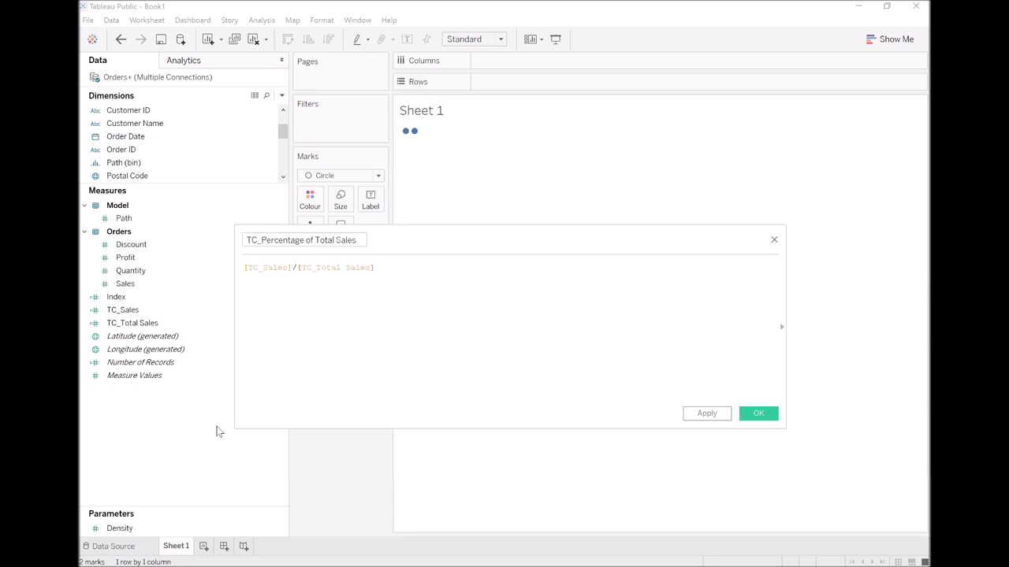
left_click(757, 414)
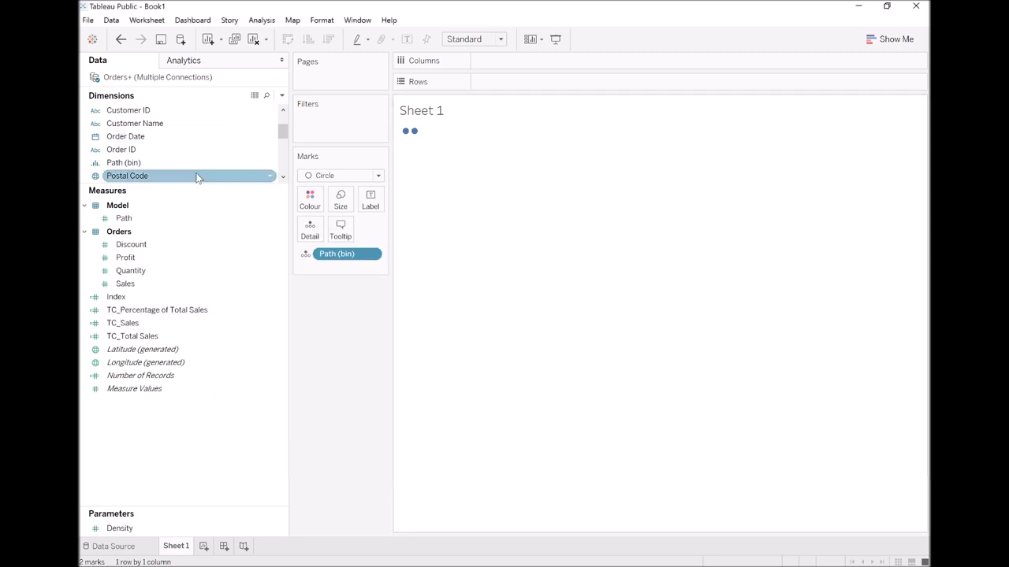
Enlarge the list of dimensions and place Sub-Category on the rows.
left_click_drag(198, 190, 201, 289)
scroll(189, 198, "down", 1)
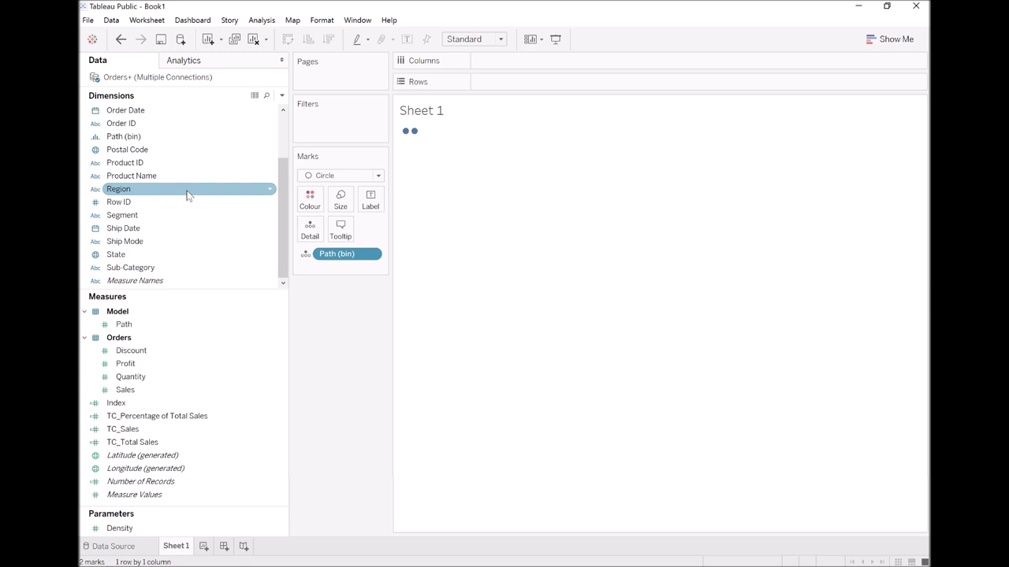
left_click_drag(148, 267, 485, 82)
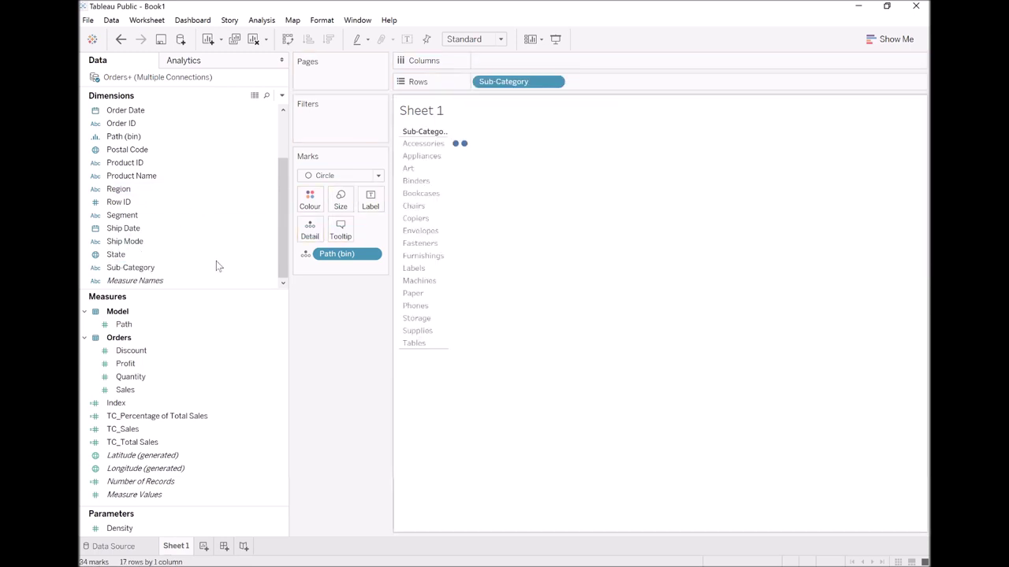
Add Index to the columns, compute it using Path (bin), and hide the Index axis header.
left_click_drag(126, 403, 532, 67)
right_click(531, 65)
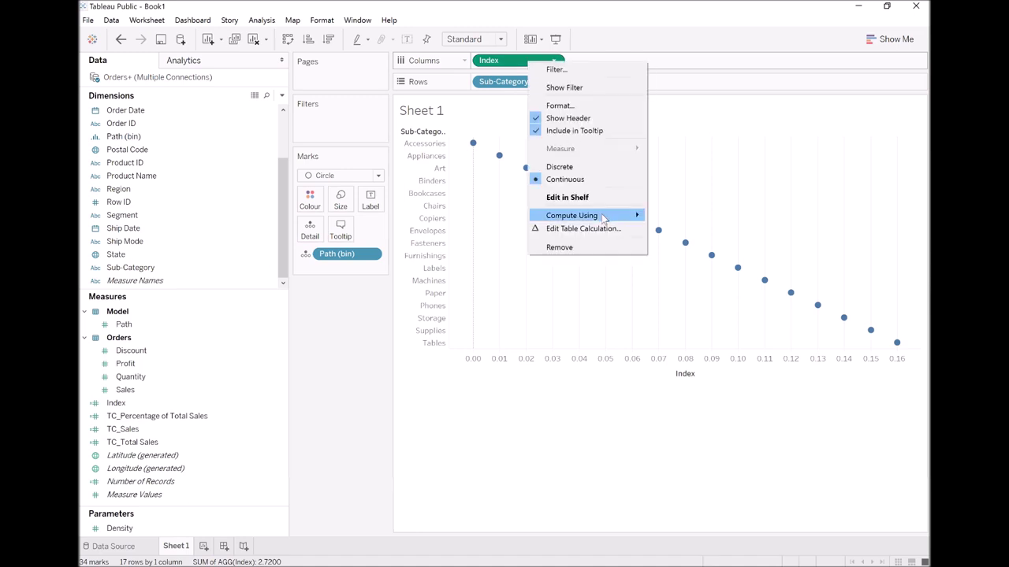
mouse_move(592, 215)
left_click(672, 242)
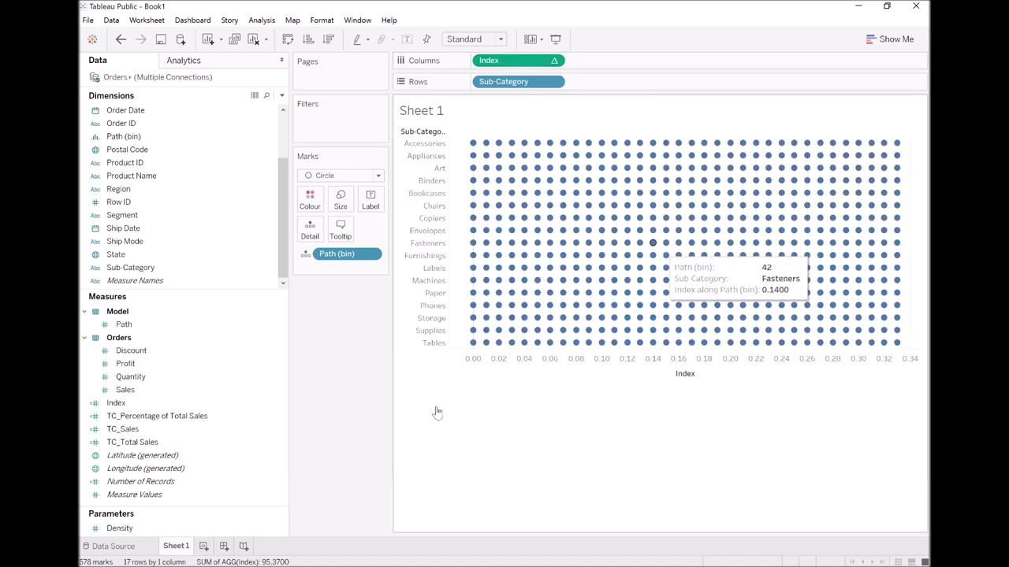
right_click(520, 372)
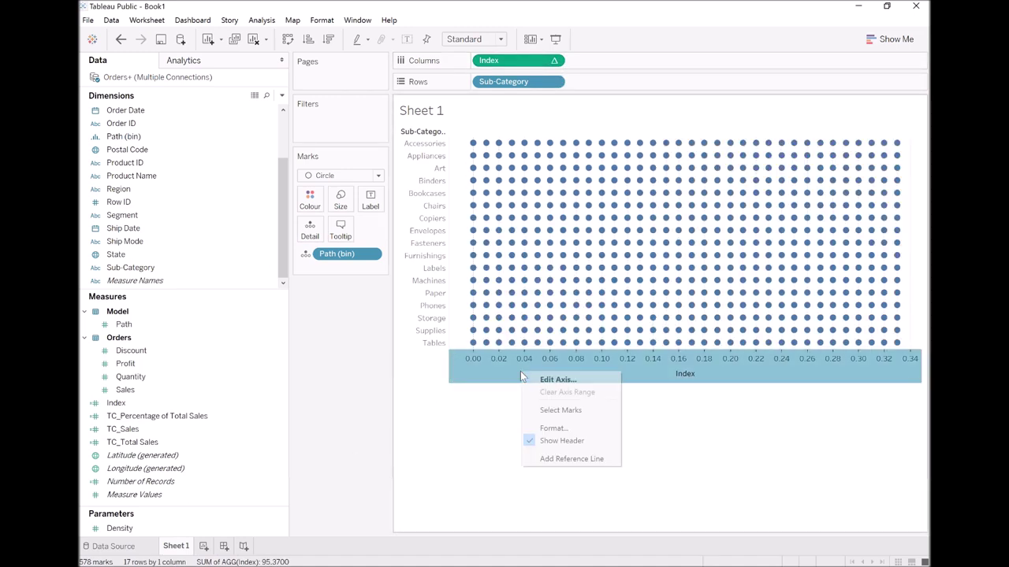
left_click(581, 441)
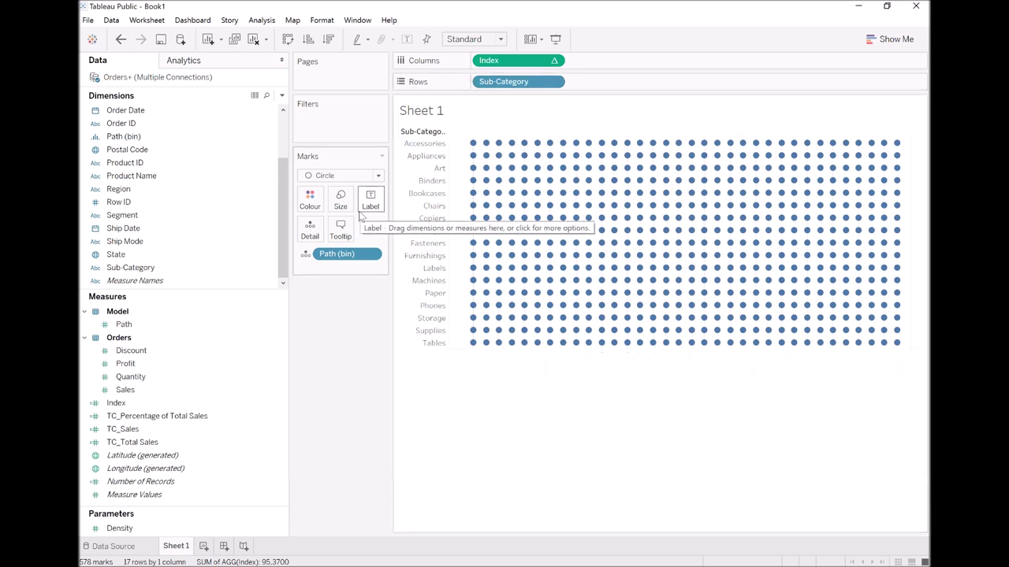
Create a calculated field named TC_Percentage of Total Sales (Adjusted) with the formula [TC_Percentage of Total Sales]/WINDOW_MAX([TC_Percentage of Total Sales]).
left_click_drag(190, 290, 210, 180)
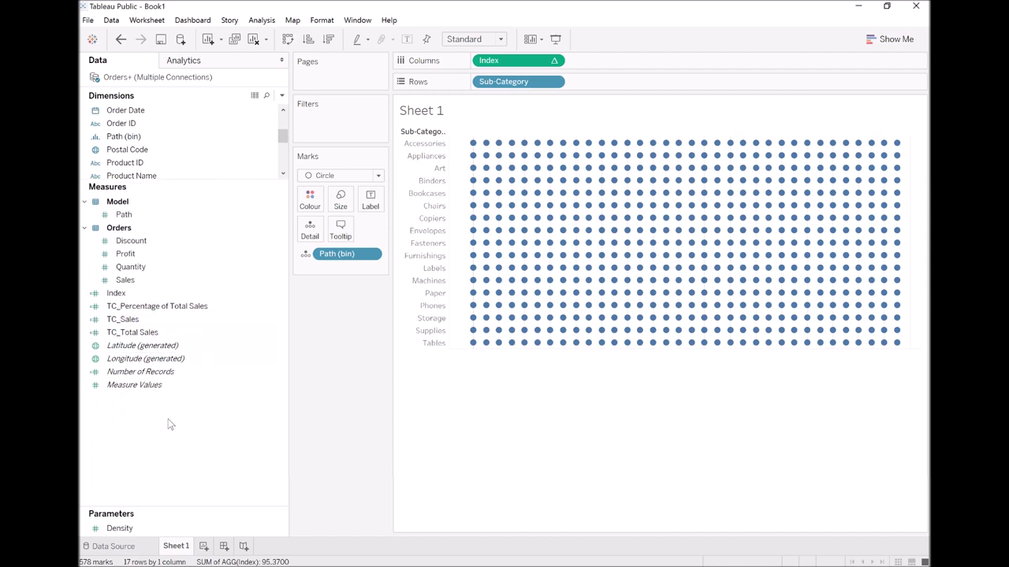
right_click(165, 404)
left_click(189, 411)
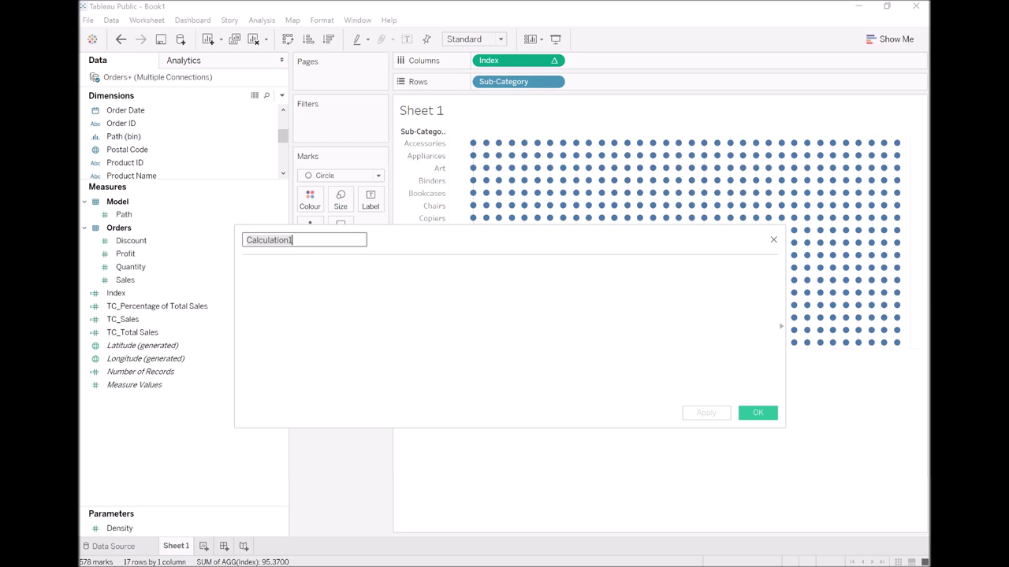
type("TC_Percentage of")
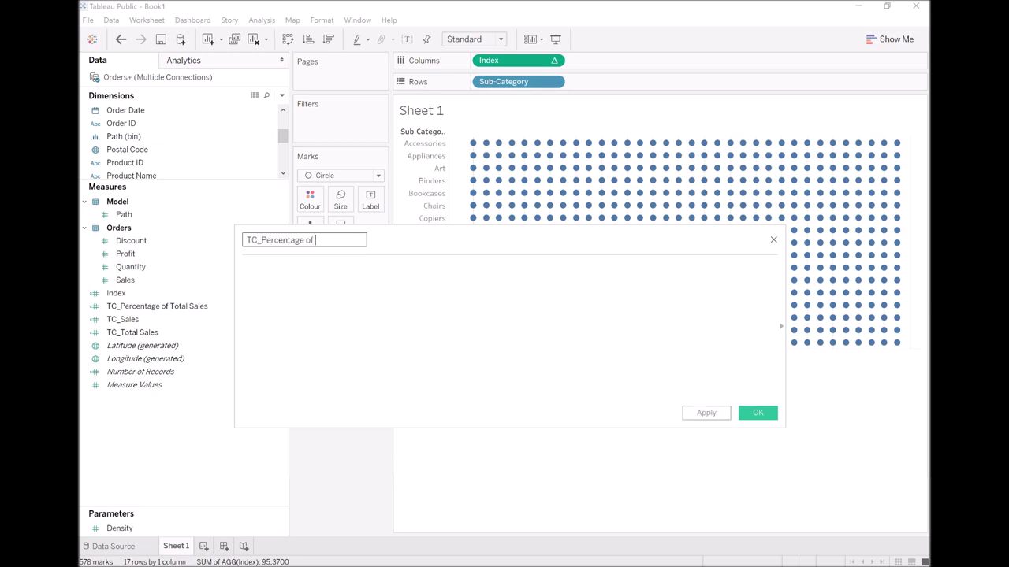
type(" Total Sales (Adjusted)")
key("Tab")
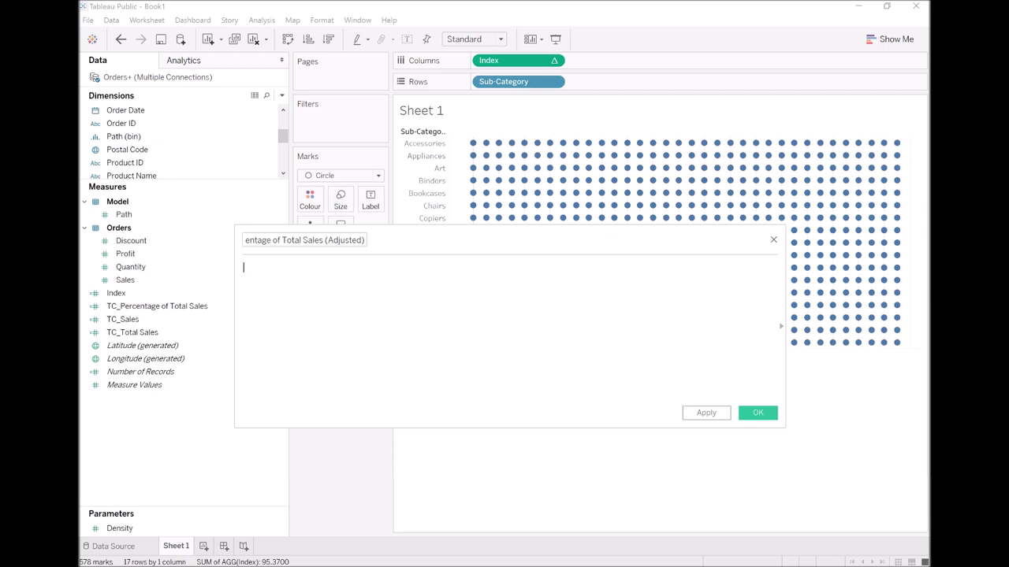
type("tc")
left_click(336, 280)
type("/tc")
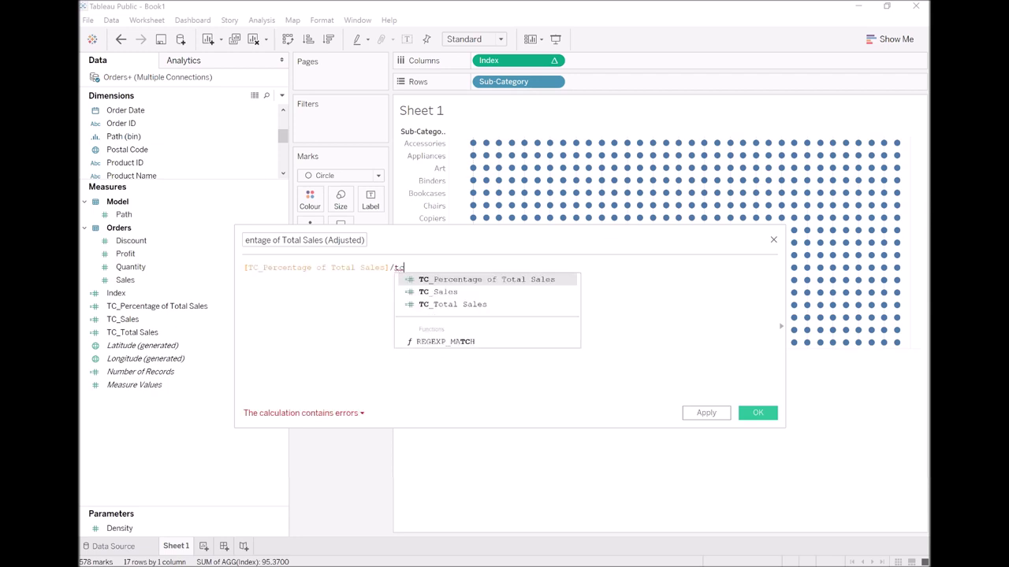
key("BackSpace")
key("BackSpace")
type("windo")
key("Down")
key("Down")
key("Down")
key("Down")
key("Down")
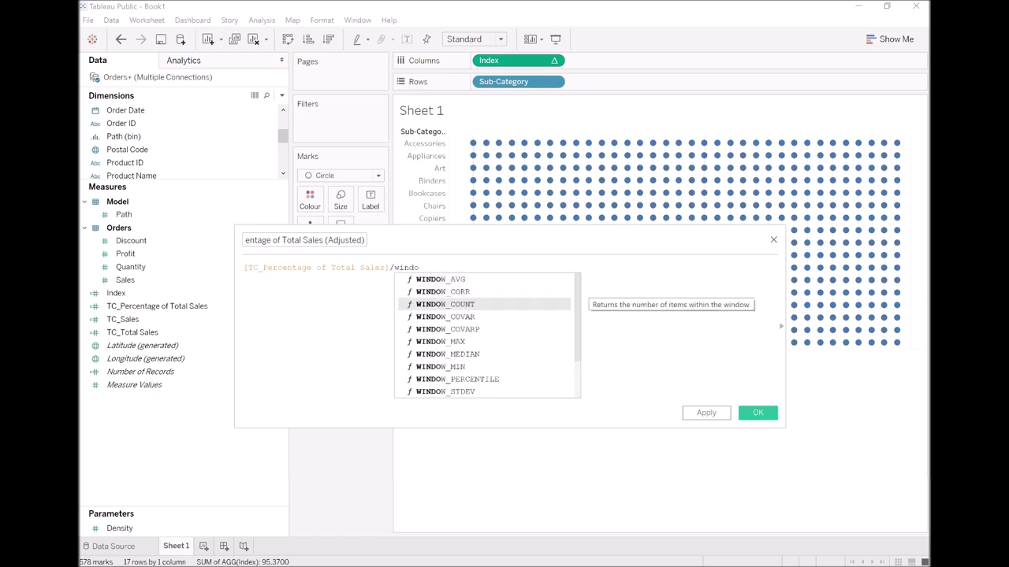
key("Return")
type("tc")
key("Return")
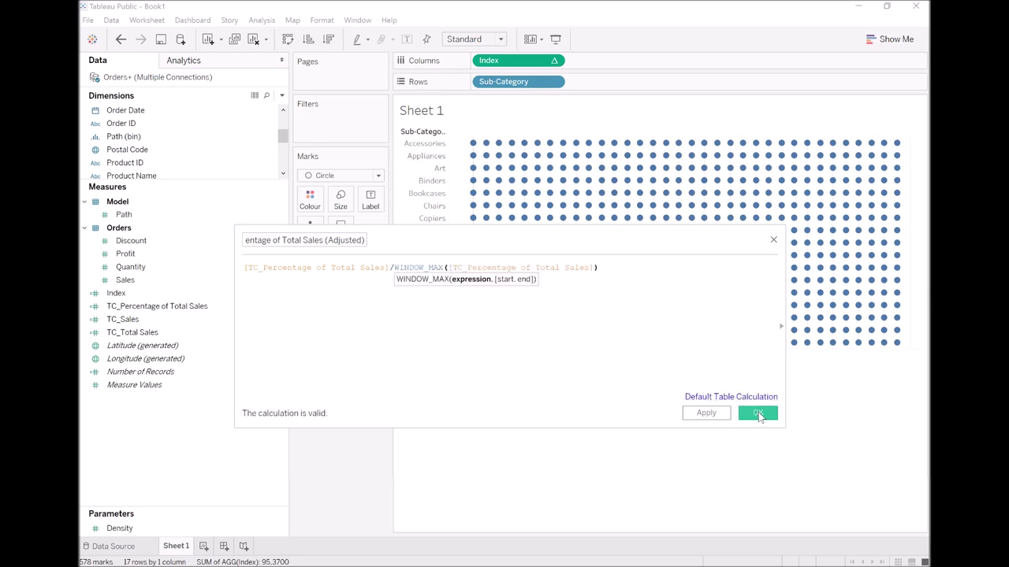
left_click(756, 413)
left_click(220, 448)
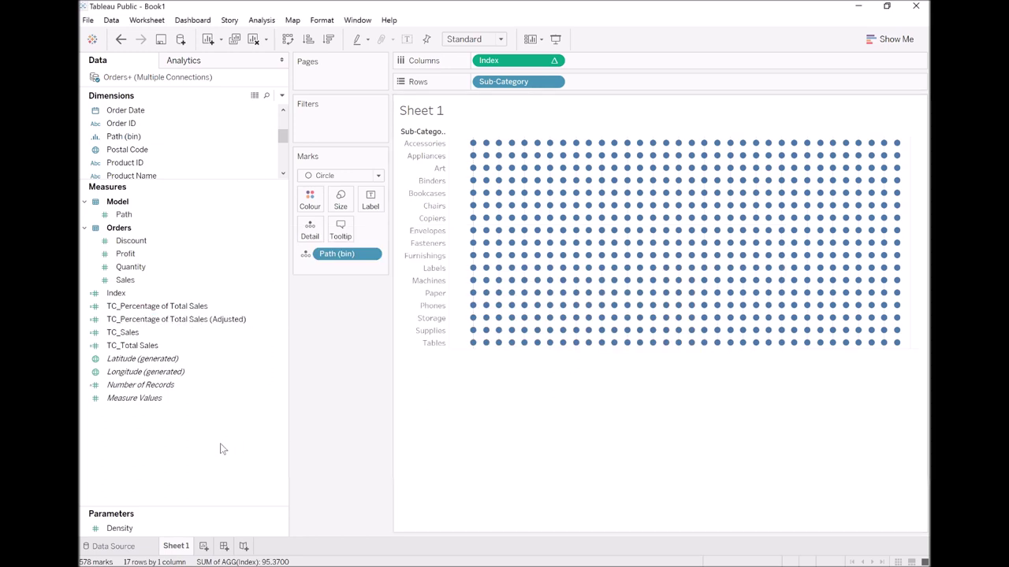
Begin a calculated field named TC_Color with an IIF test of [Index]/WINDOW_MAX([Index])<=[TC_Percentage of Total Sales (Adjusted)].
right_click(199, 447)
left_click(293, 320)
type("TC_Color")
key("Tab")
type("IFF")
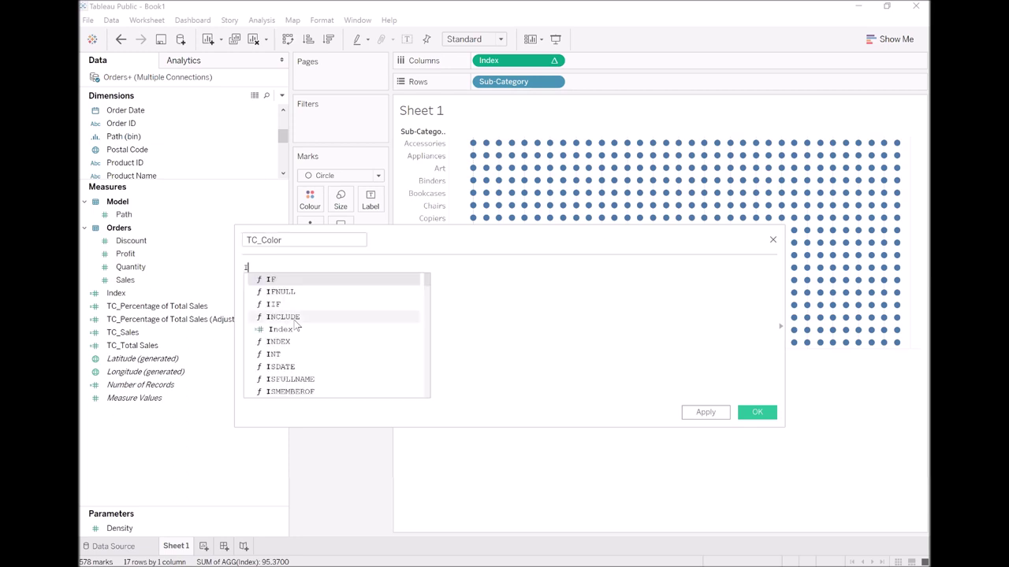
key("BackSpace")
key("BackSpace")
type("IF(")
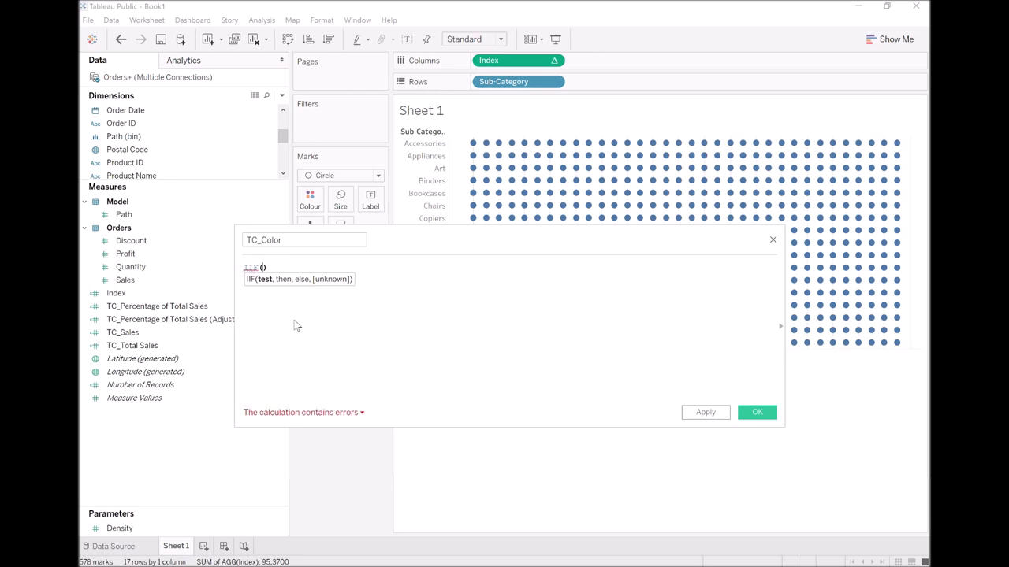
type("in")
key("Down")
key("Return")
type("/")
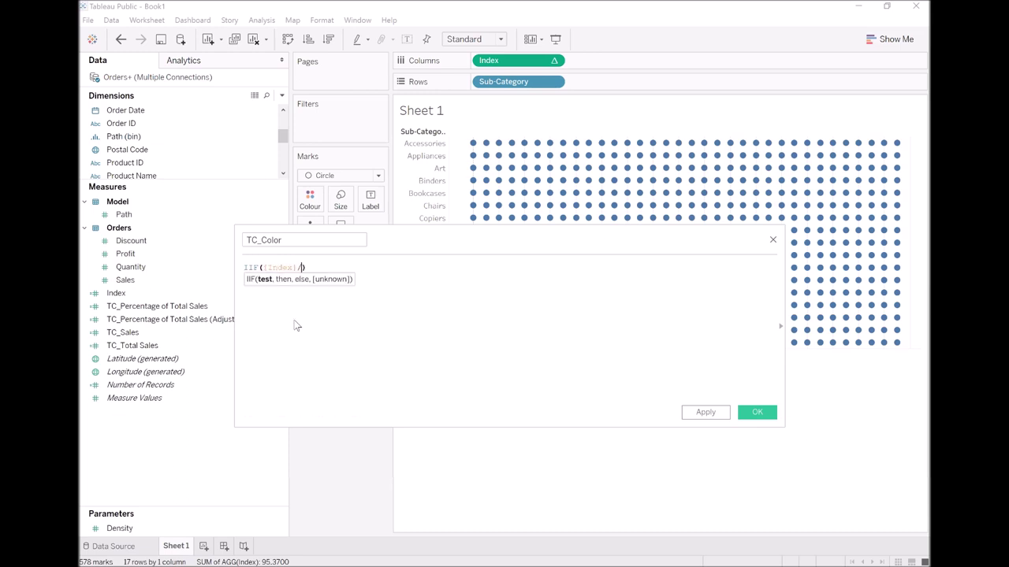
type("window")
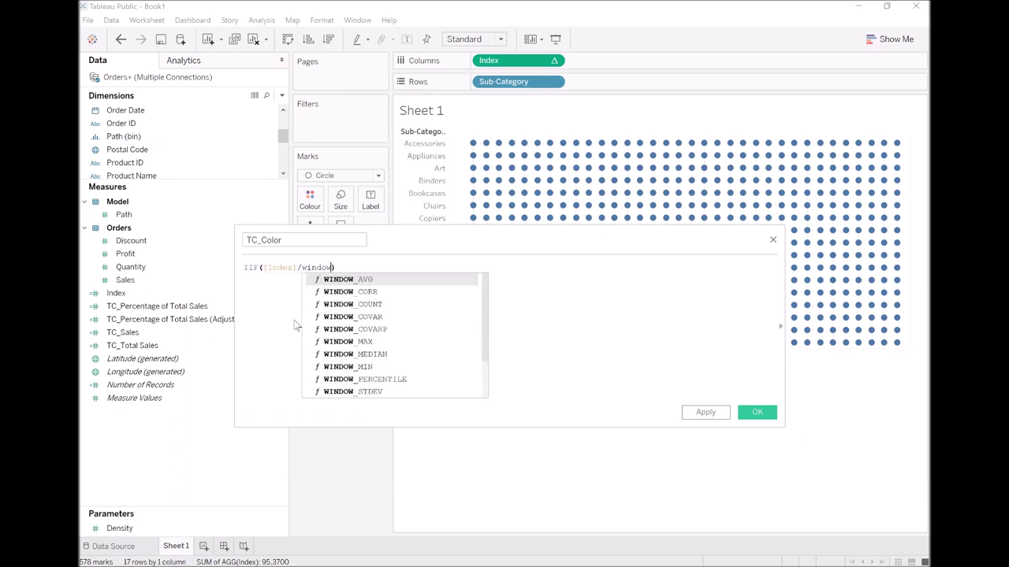
key("Down")
key("Down")
key("Down")
key("Down")
key("Return")
type("In")
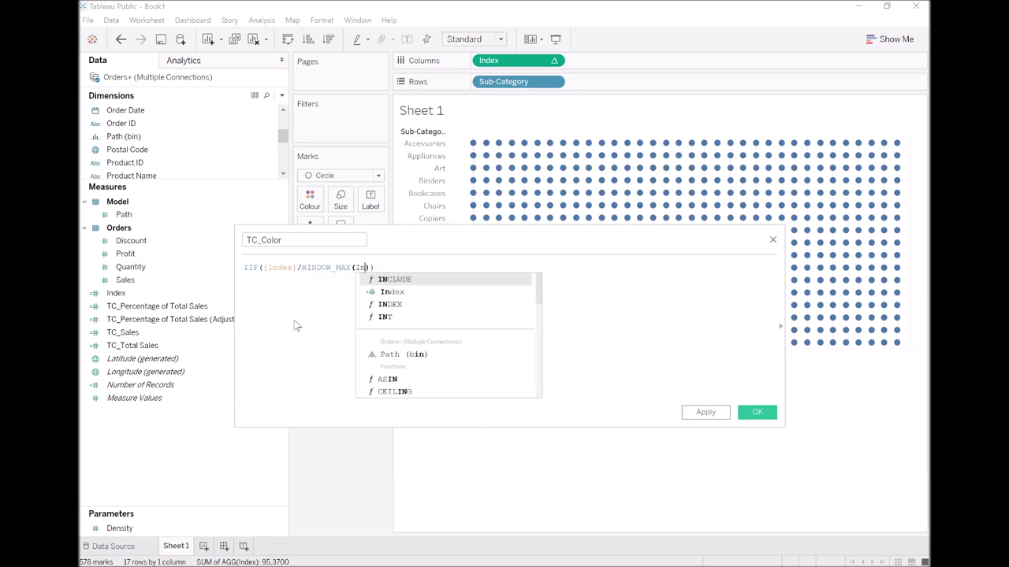
key("Down")
key("Return")
key("Right")
type("<=")
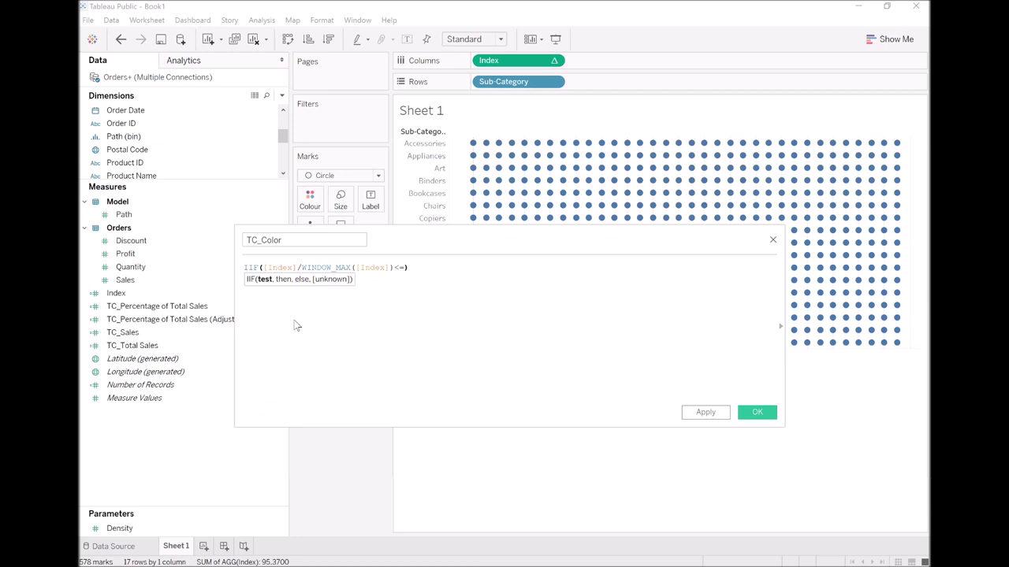
type("tc")
key("Down")
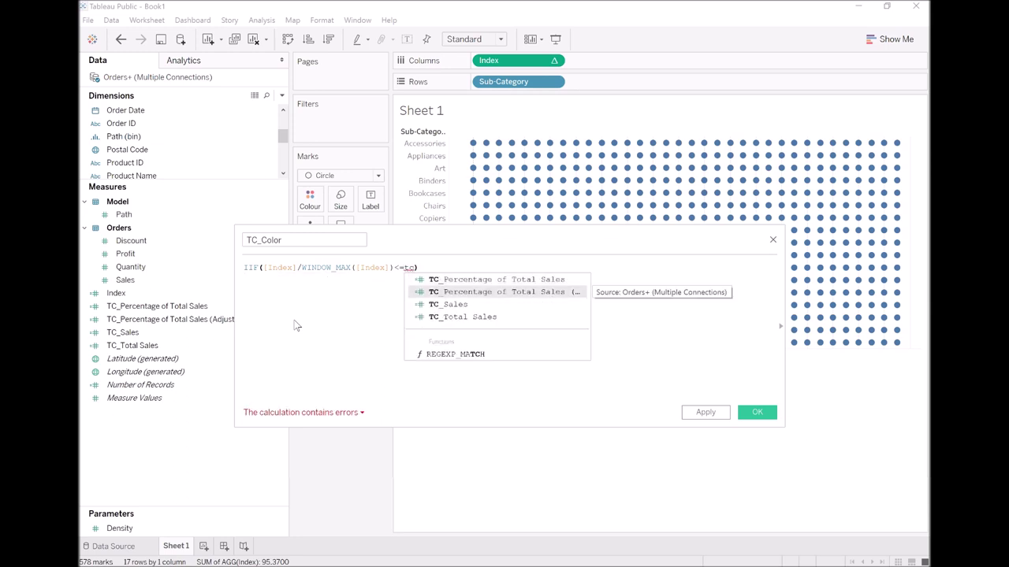
key("Return")
type(",")
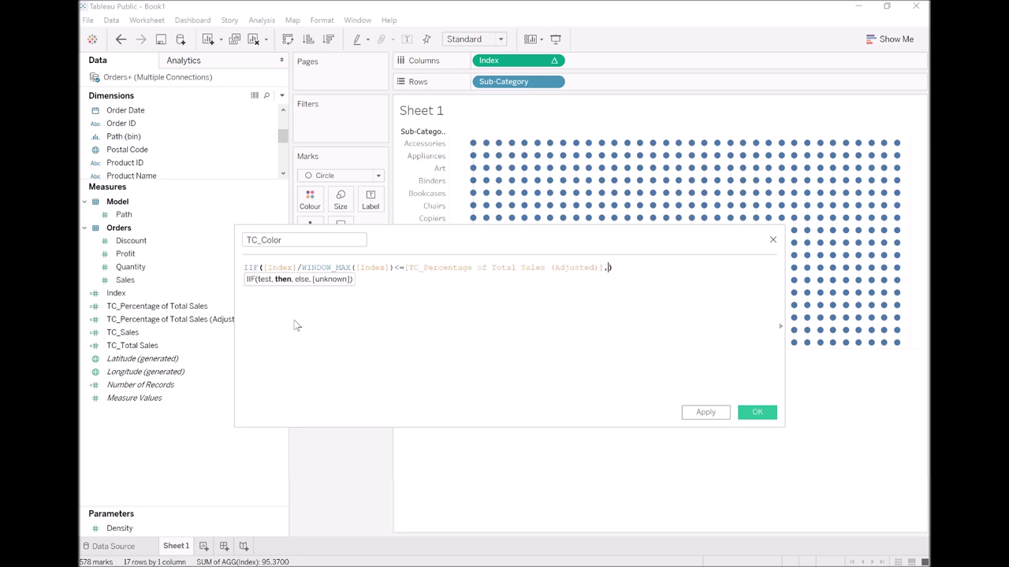
Complete the TC_Color formula to return "Color" when the test is true and "Empty" otherwise, and save the field.
type("\"Color\", Empy")
key("BackSpace")
key("BackSpace")
key("BackSpace")
key("BackSpace")
left_click(704, 413)
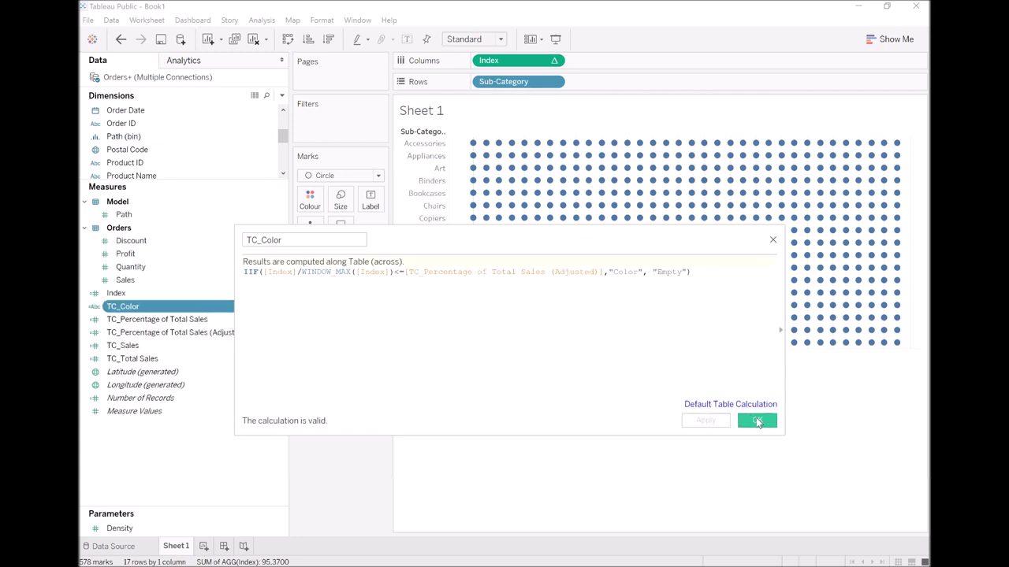
left_click(757, 415)
Colour the marks by TC_Color and compute it using Path (bin).
left_click_drag(146, 308, 310, 204)
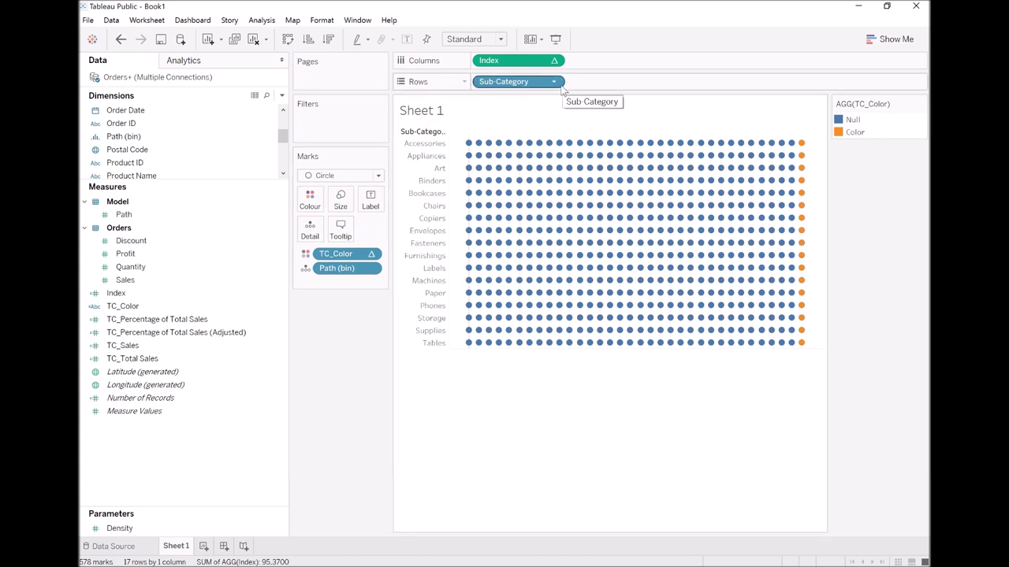
right_click(345, 253)
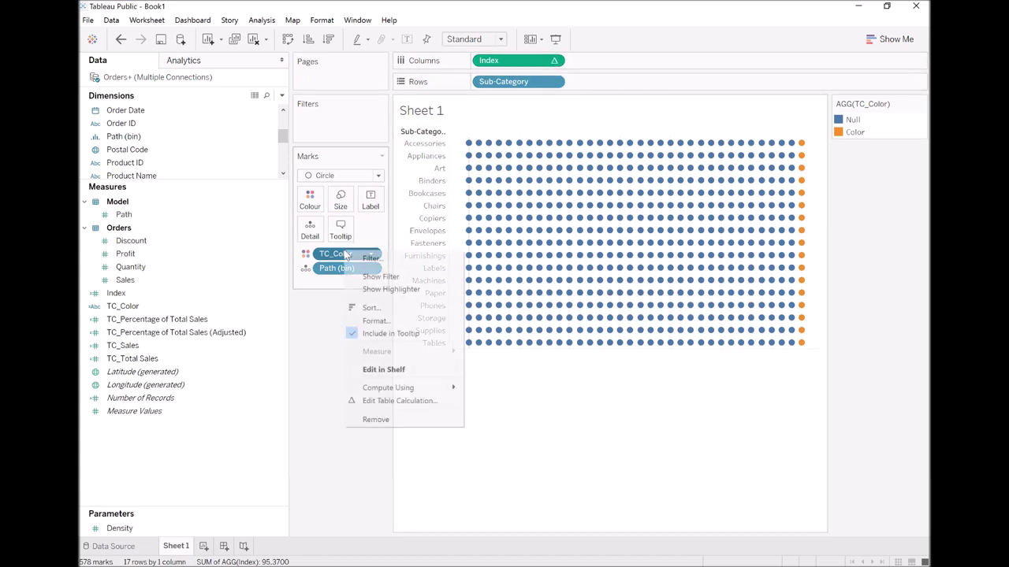
left_click(474, 403)
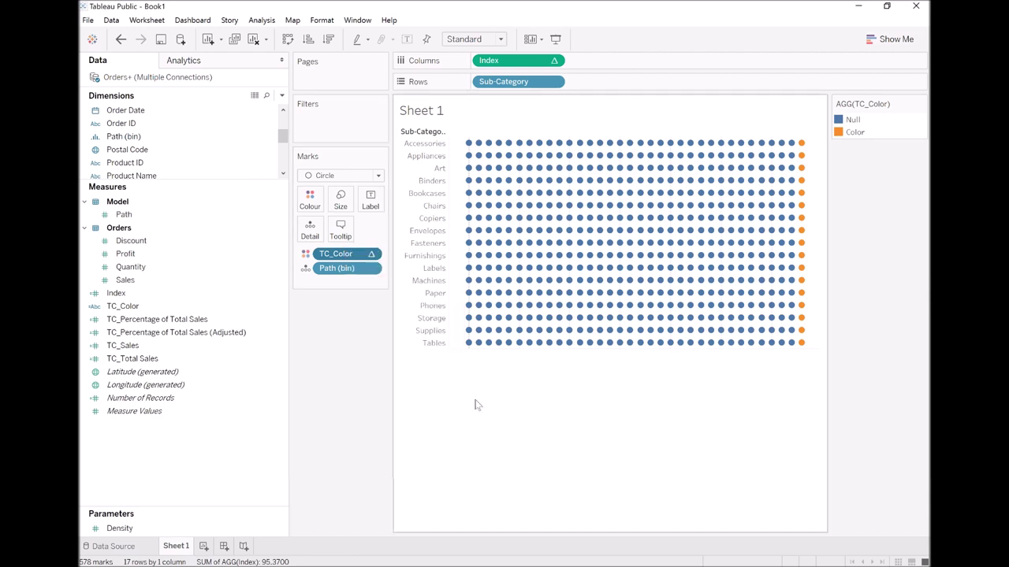
In TC_Color's table calculation, compute TC_Color and the nested TC_Percentage of Total Sales (Adjusted) along both Path (bin) and Sub-Category.
right_click(345, 254)
left_click(411, 403)
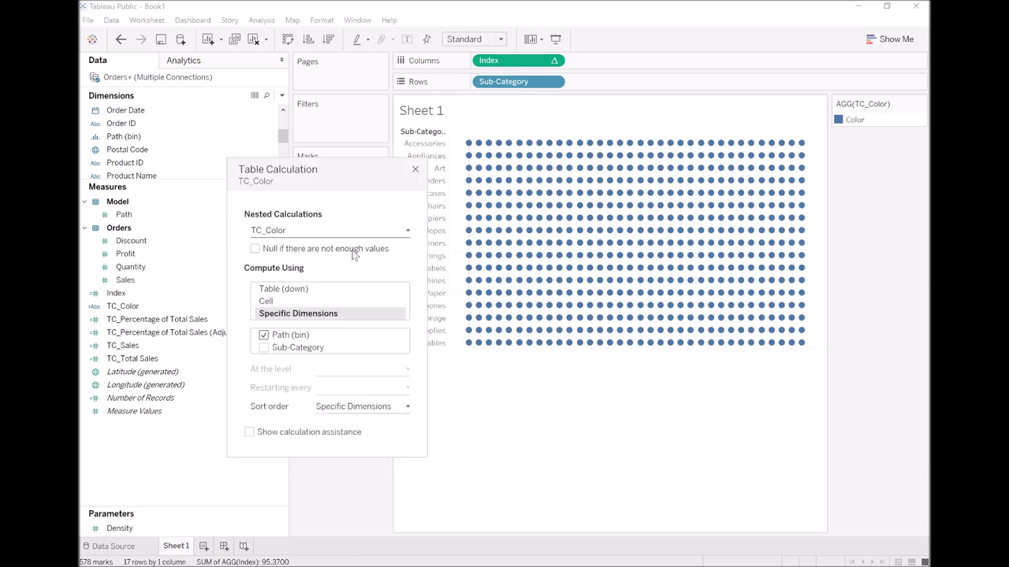
left_click(264, 347)
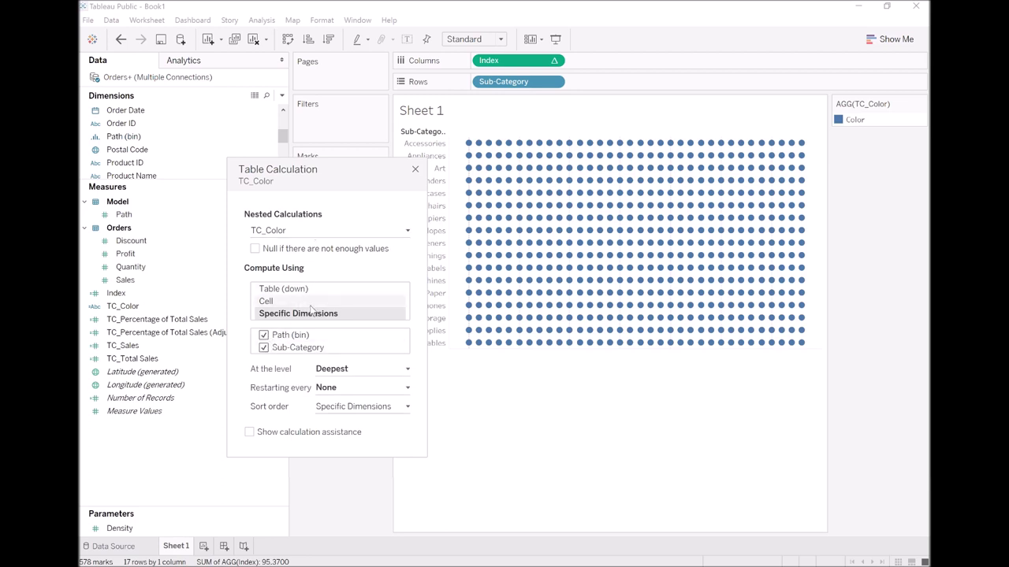
left_click(320, 237)
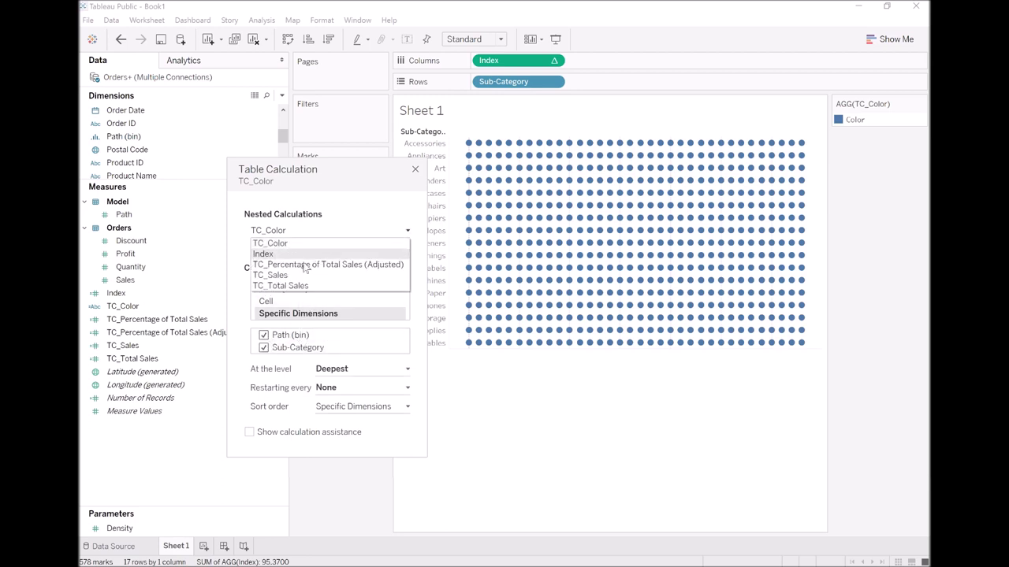
left_click(260, 264)
left_click(264, 346)
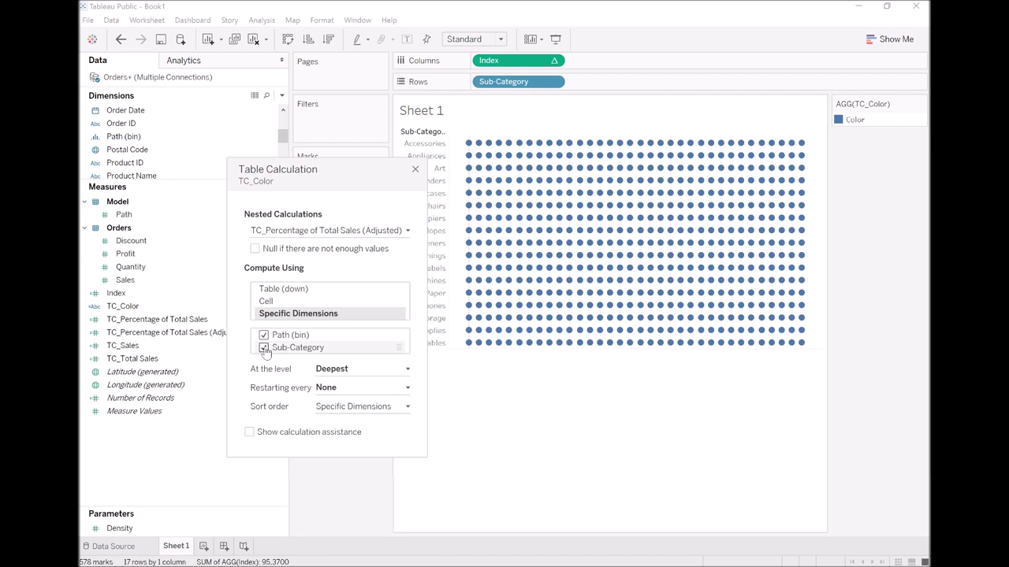
Compute the nested TC_Total Sales calculation of TC_Color along both Path (bin) and Sub-Category, and close the table calculation settings.
left_click(330, 234)
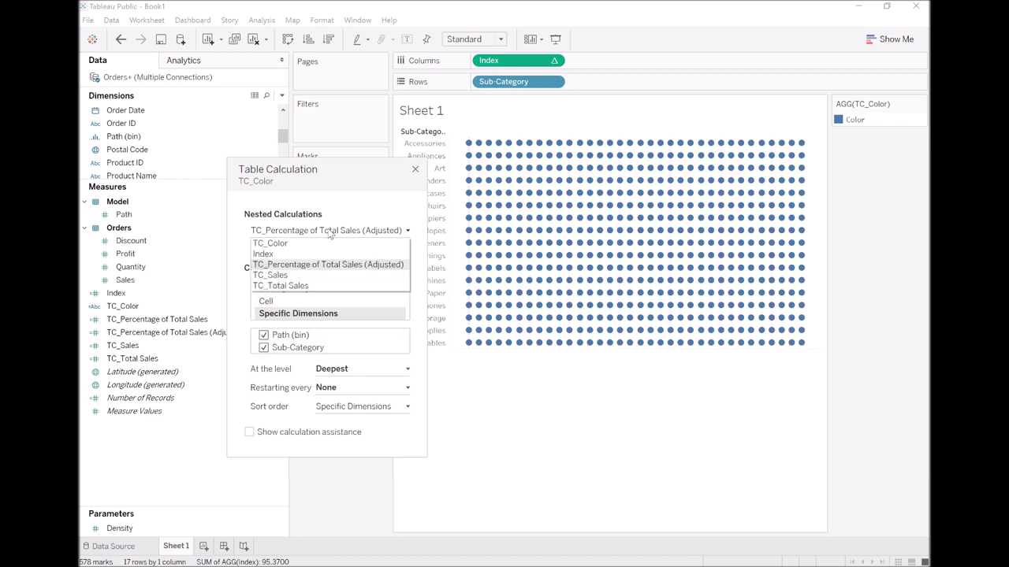
left_click(298, 287)
left_click(264, 348)
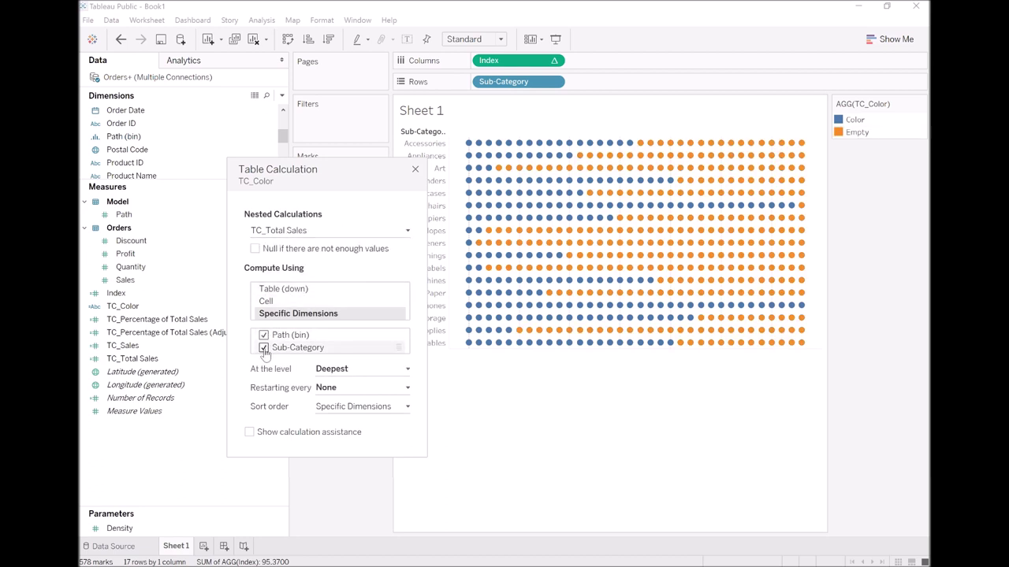
left_click(415, 171)
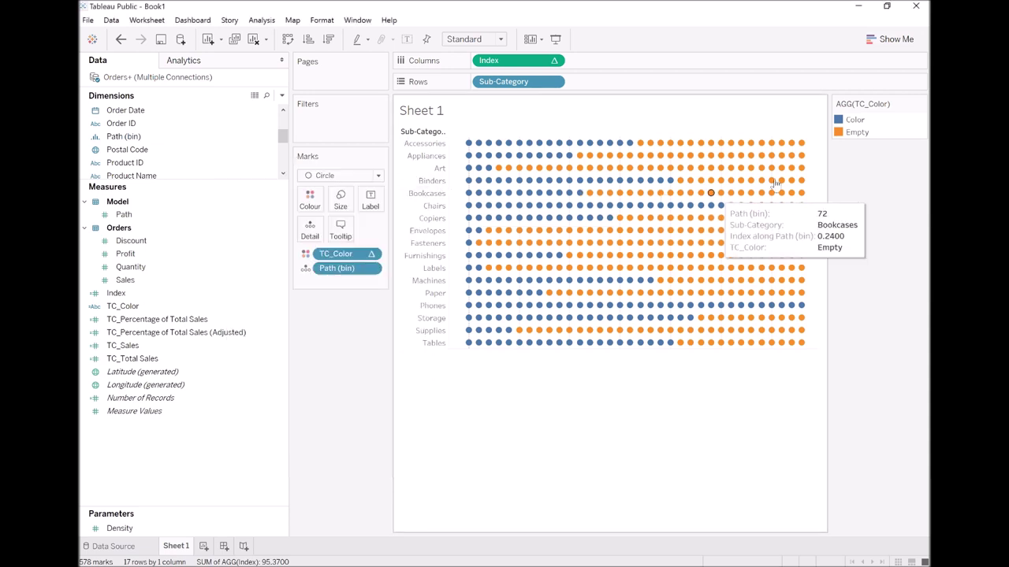
Assign the lightest grey of the Grey palette to the Empty marks in the TC_Color colours.
left_click(919, 105)
left_click(898, 117)
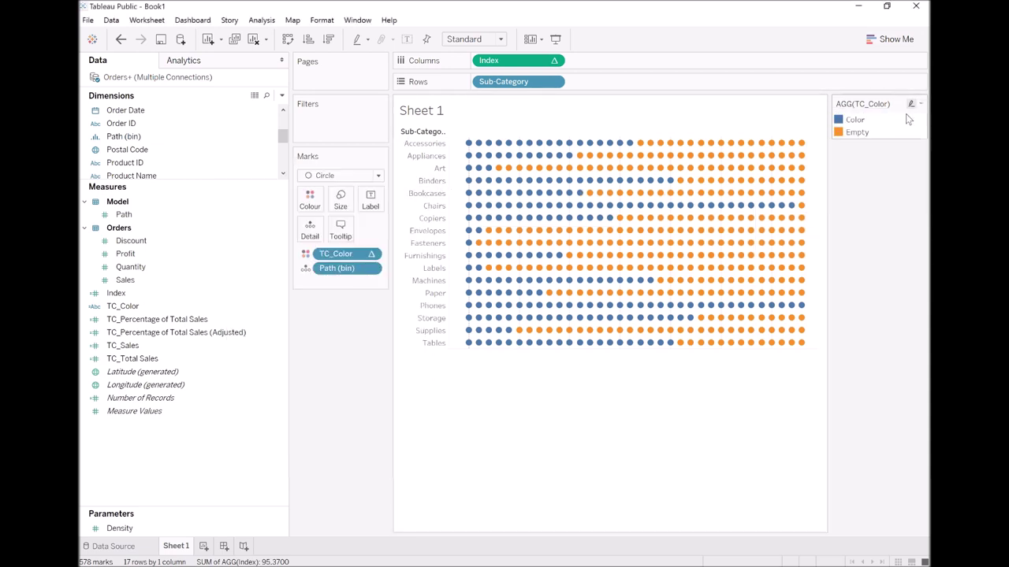
left_click(552, 188)
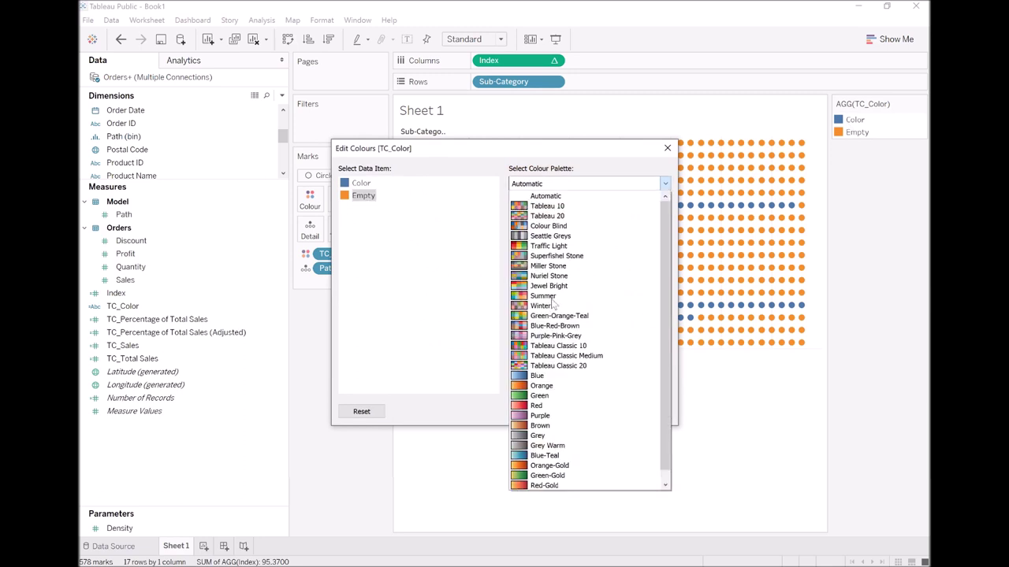
left_click(552, 436)
left_click(528, 212)
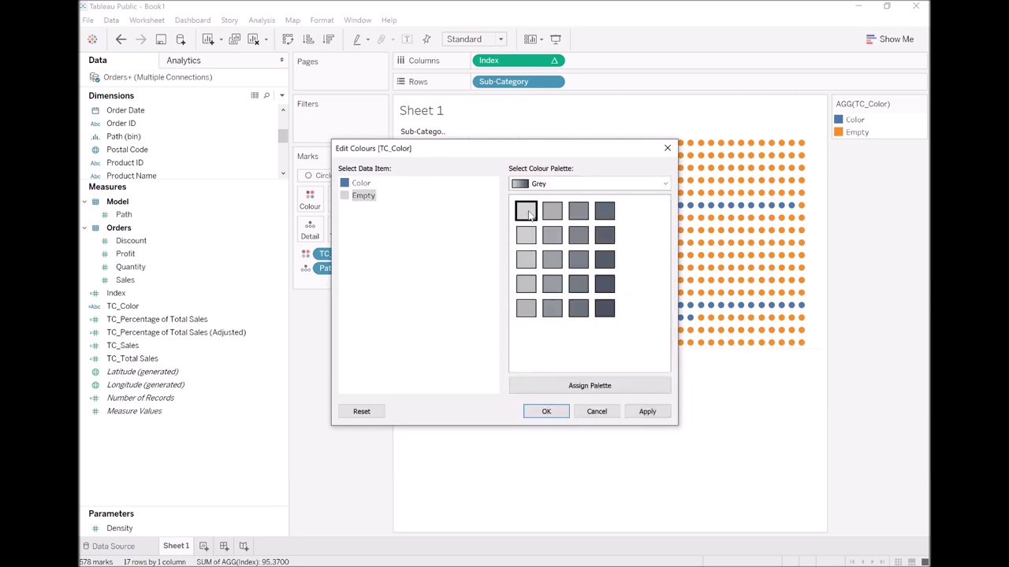
left_click(647, 411)
left_click(546, 412)
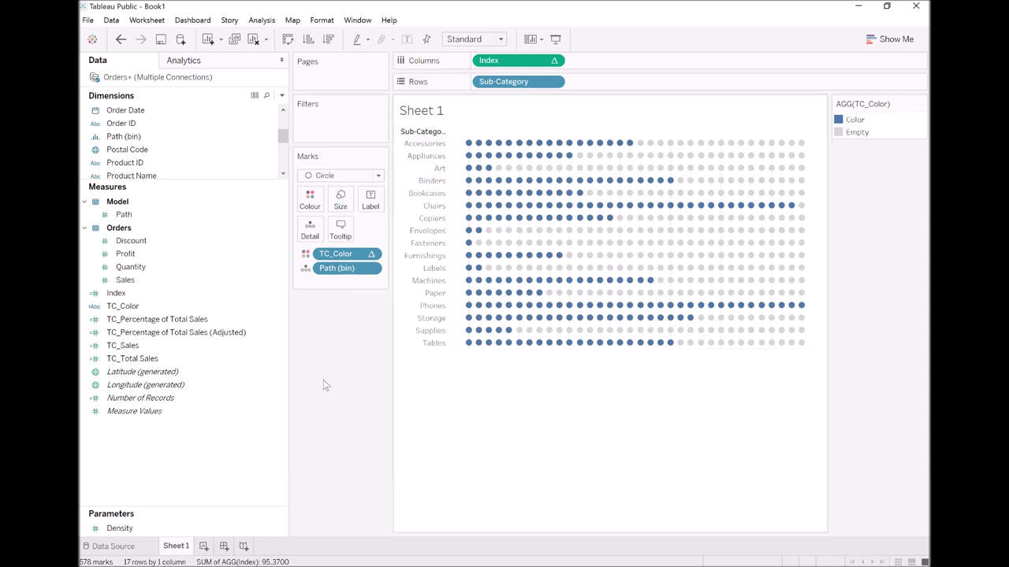
Hide the Sub-Category field label above the row headers.
right_click(432, 135)
left_click(420, 135)
left_click(441, 254)
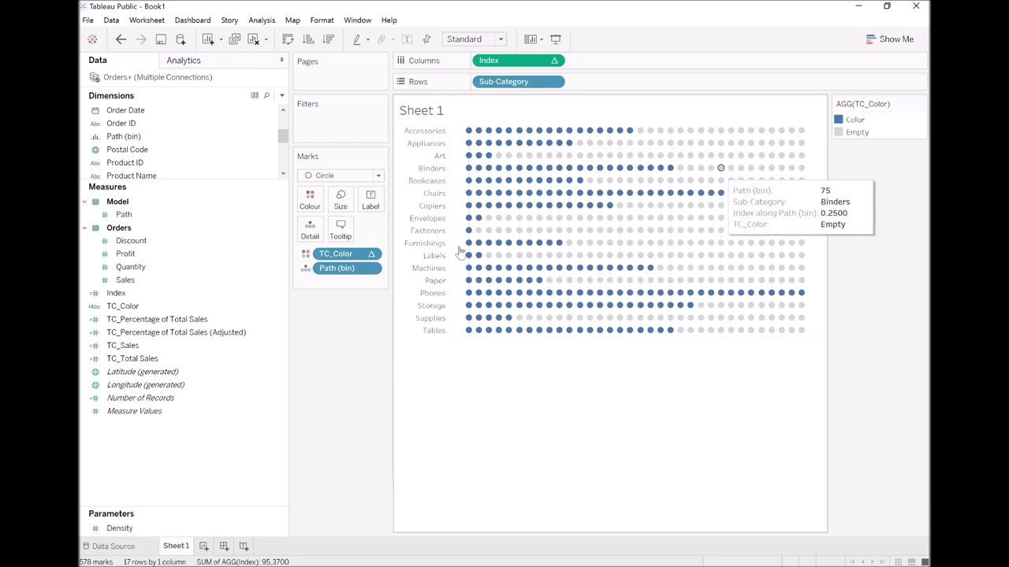
Change the mark type to Shape and add a copy of TC_Color to Shape while keeping it on Colour.
left_click(354, 177)
left_click(329, 392)
left_click(340, 177)
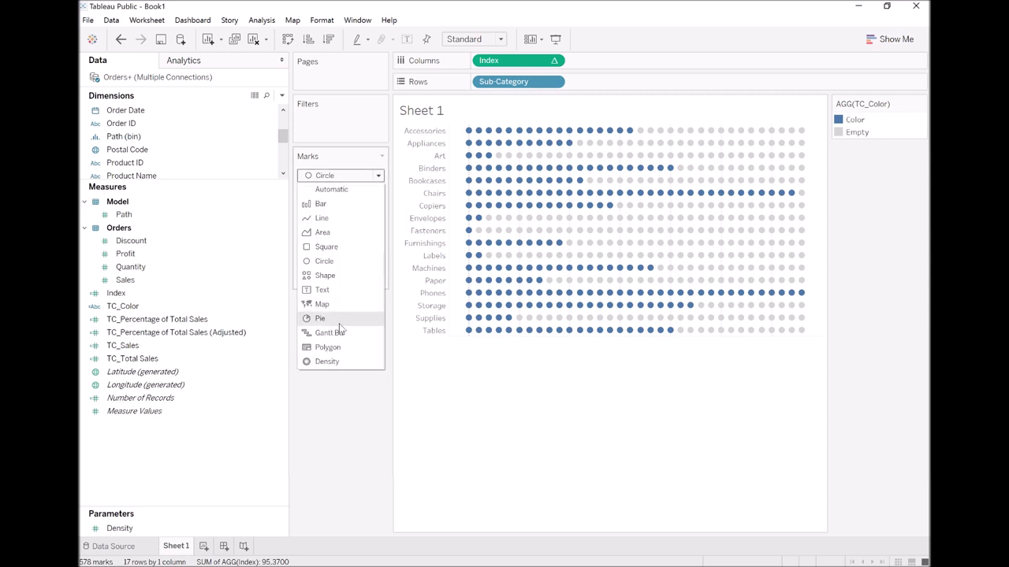
left_click(334, 276)
left_click_drag(336, 254, 371, 228)
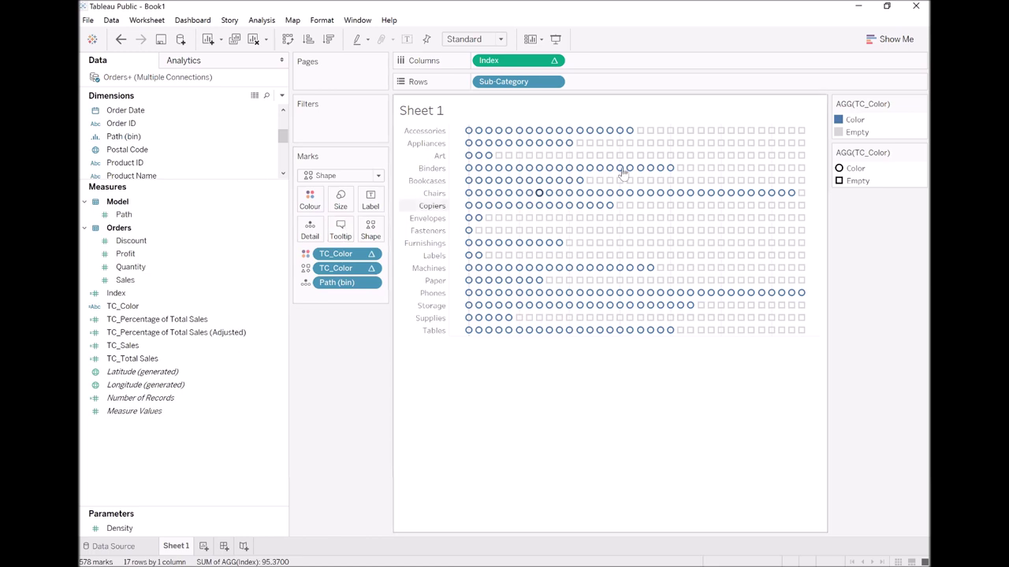
Assign the filled circle to Color and the open circle from the Default palette to Empty in the TC_Color shapes.
left_click(921, 154)
left_click(914, 164)
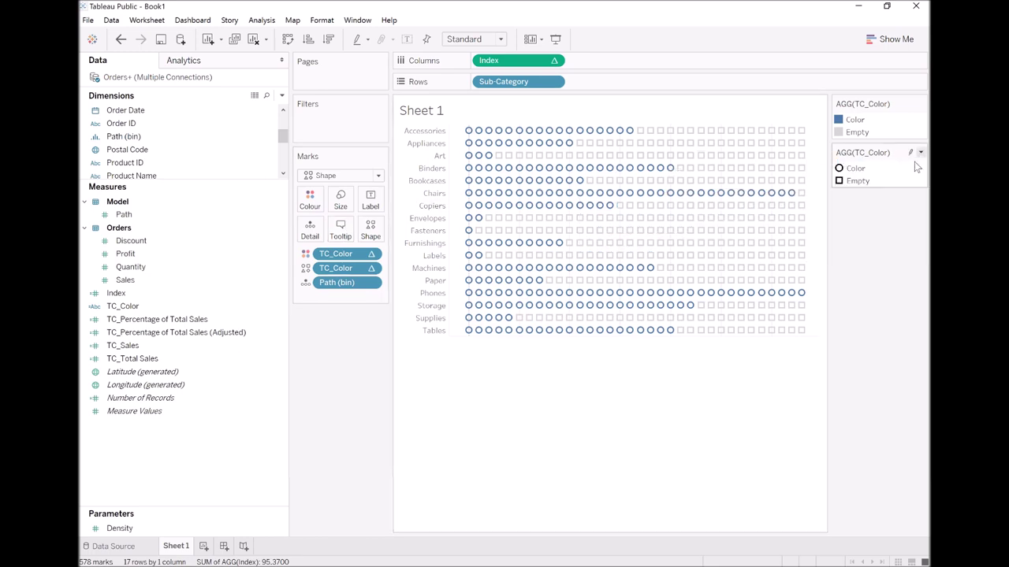
left_click(516, 183)
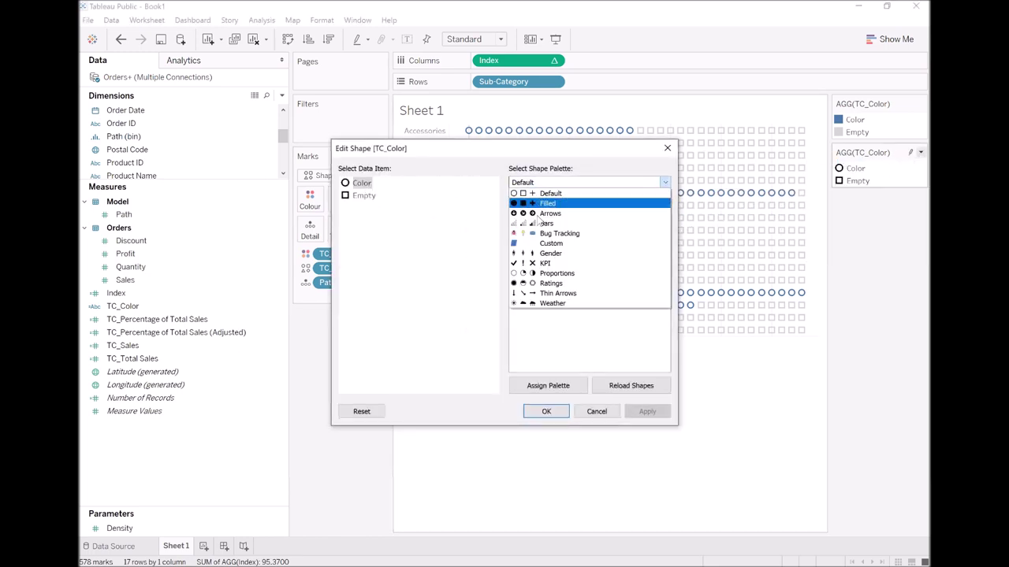
left_click(528, 202)
left_click(526, 208)
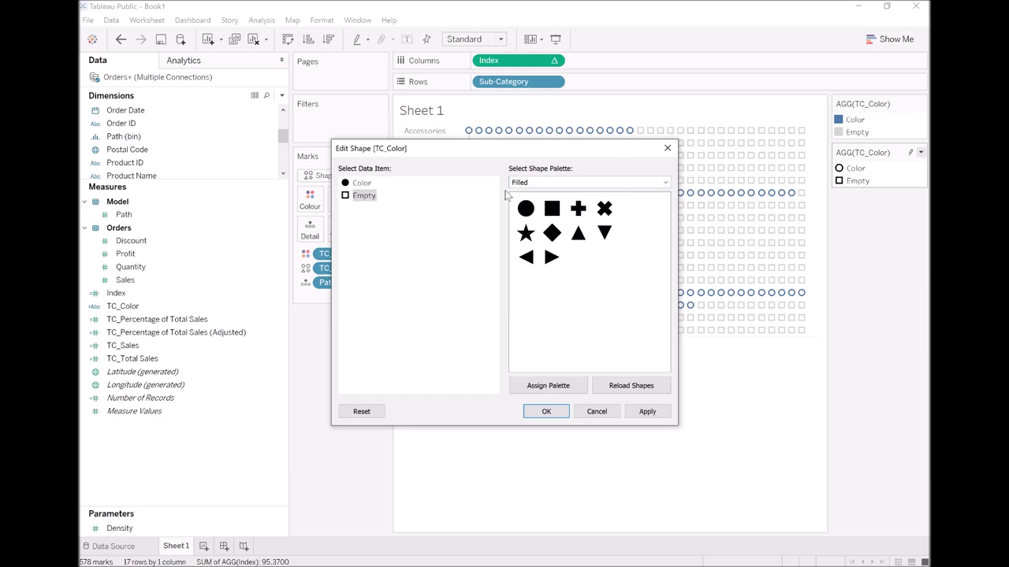
left_click(536, 183)
left_click(536, 197)
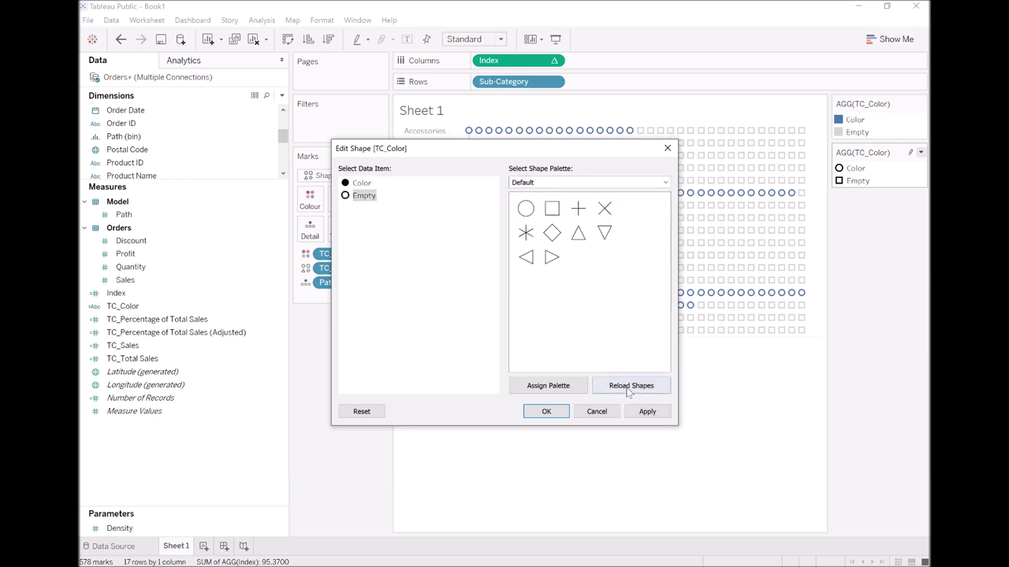
left_click(546, 411)
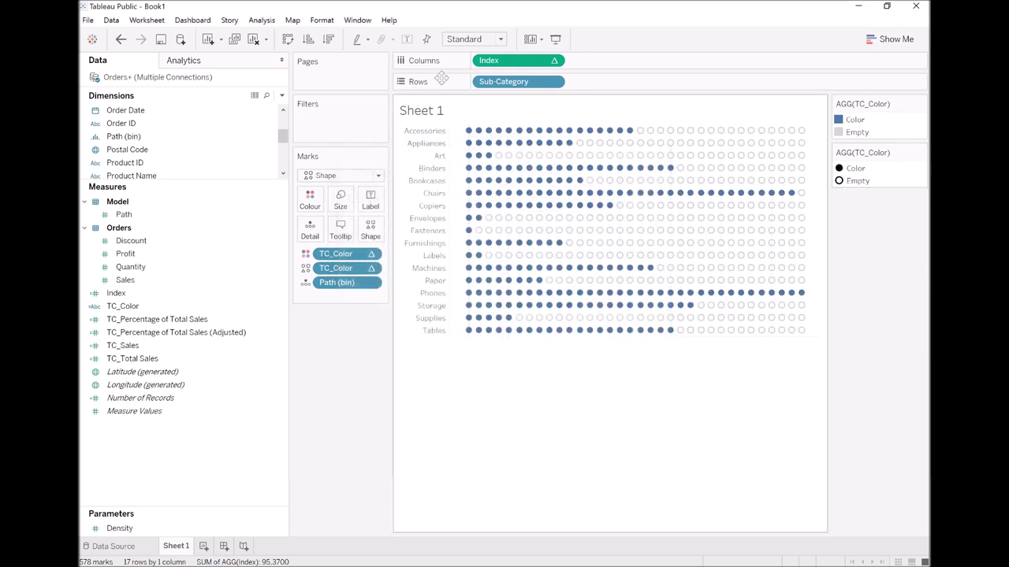
Fit the chart to Entire View and add solid row divider lines between the sub-categories at the deepest level.
left_click(465, 39)
left_click(465, 83)
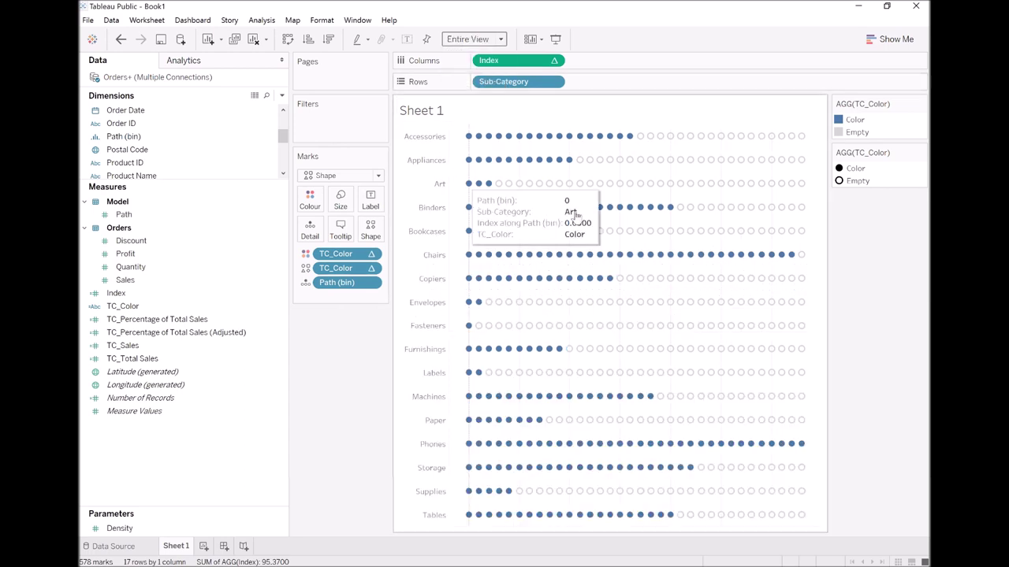
right_click(683, 198)
left_click(724, 235)
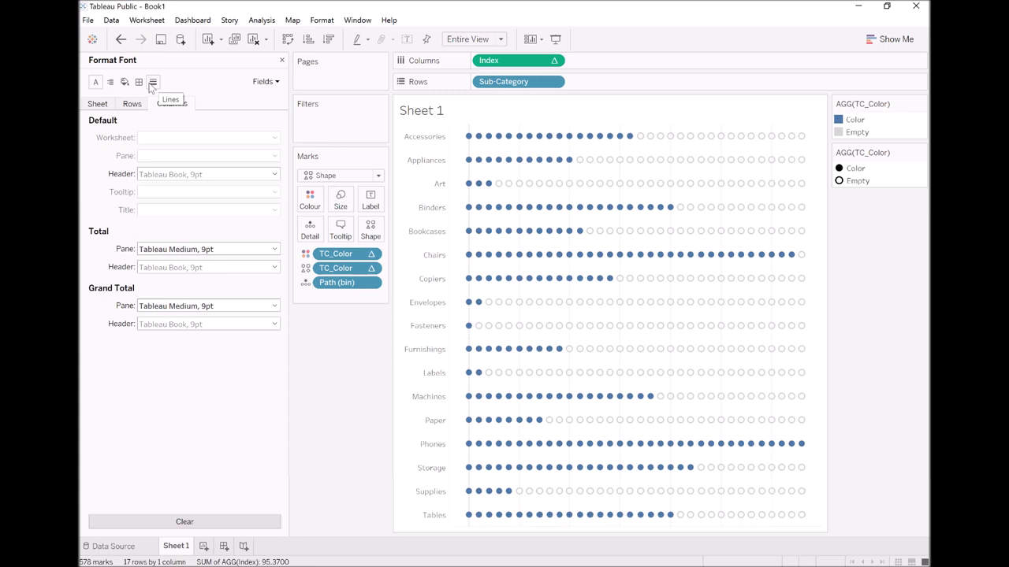
left_click(140, 83)
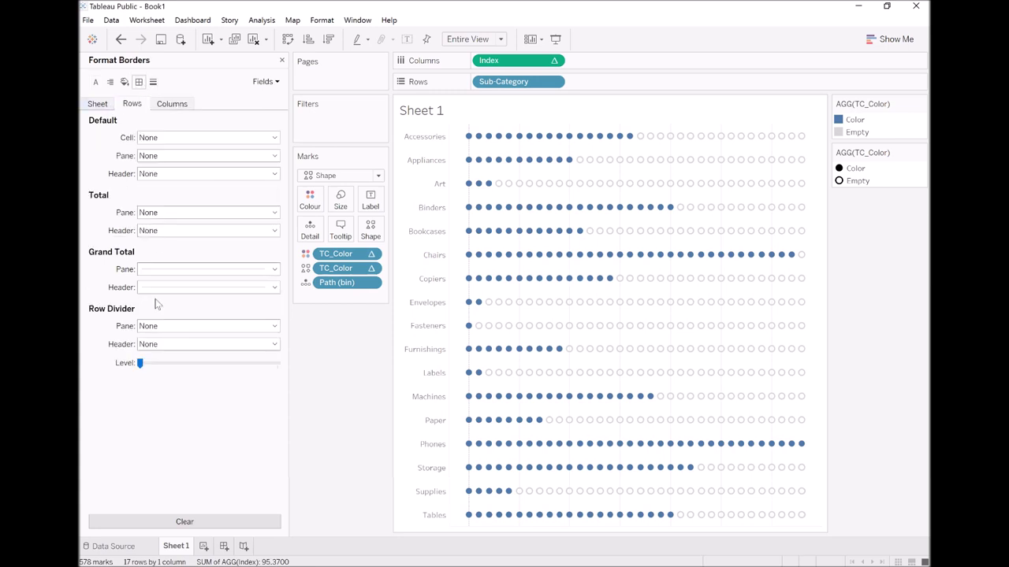
left_click(161, 326)
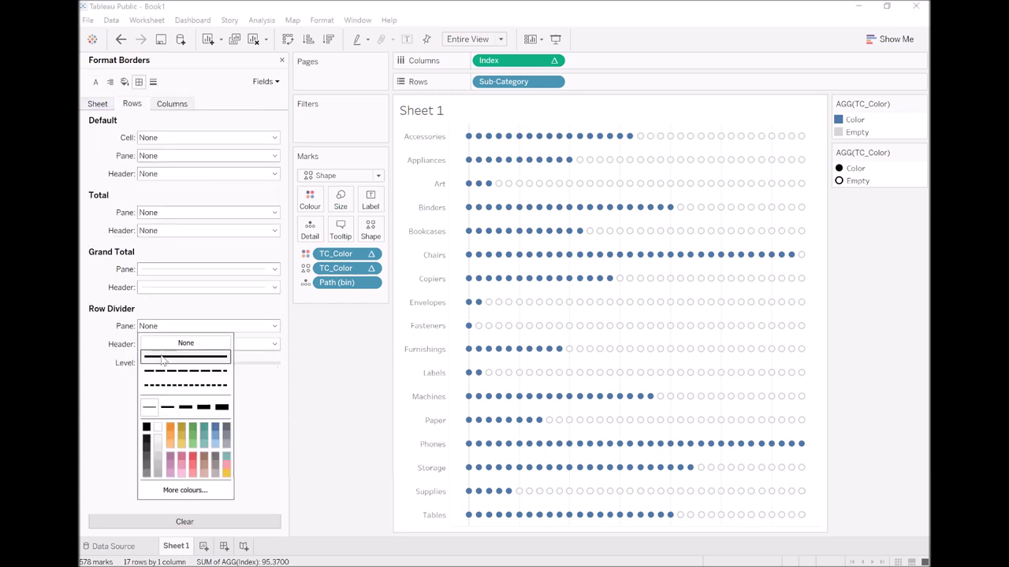
left_click(141, 372)
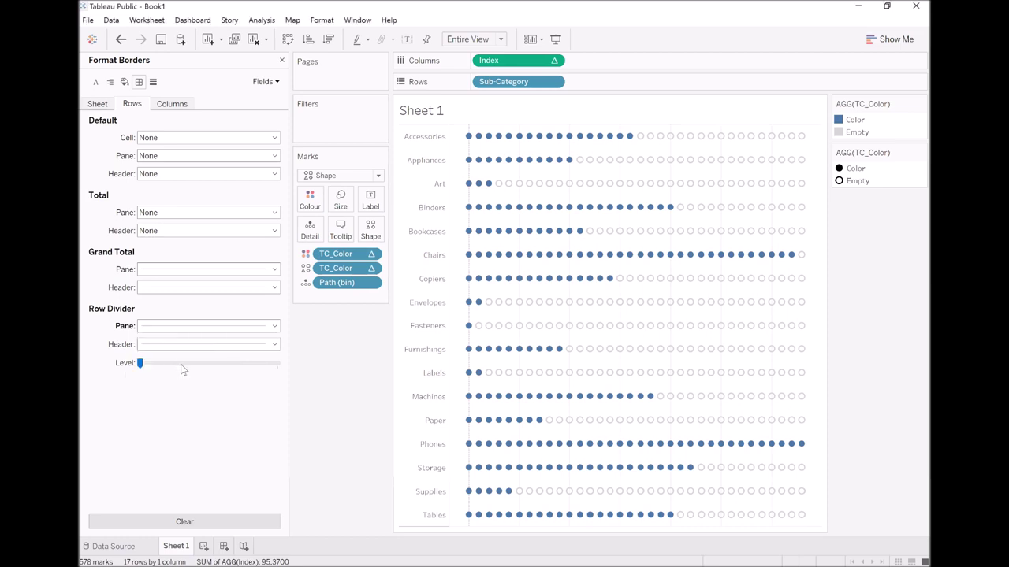
left_click(246, 369)
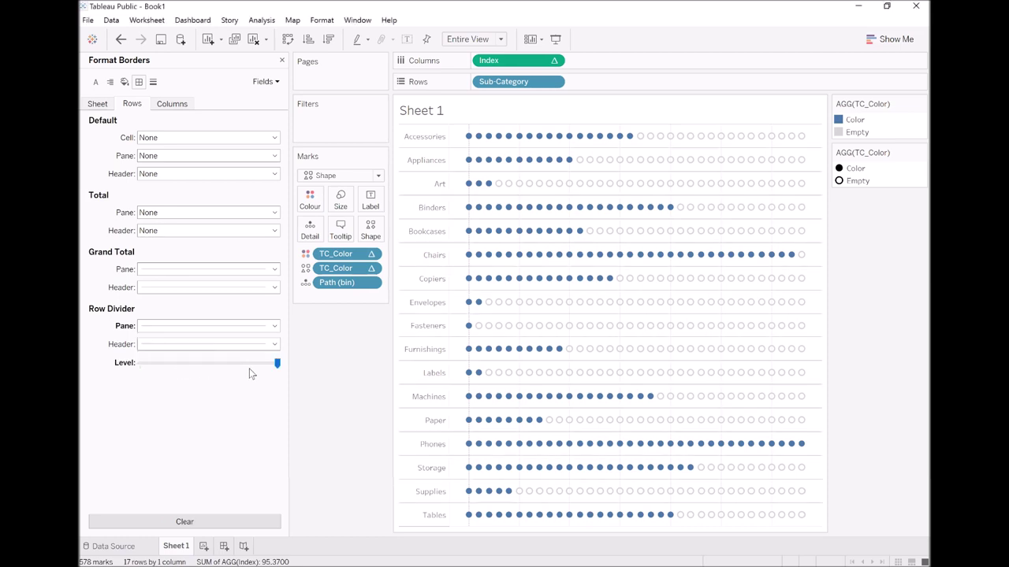
Set the sheet's zero lines, trend lines, reference lines, drop lines, axis rulers and axis ticks to None.
left_click(98, 105)
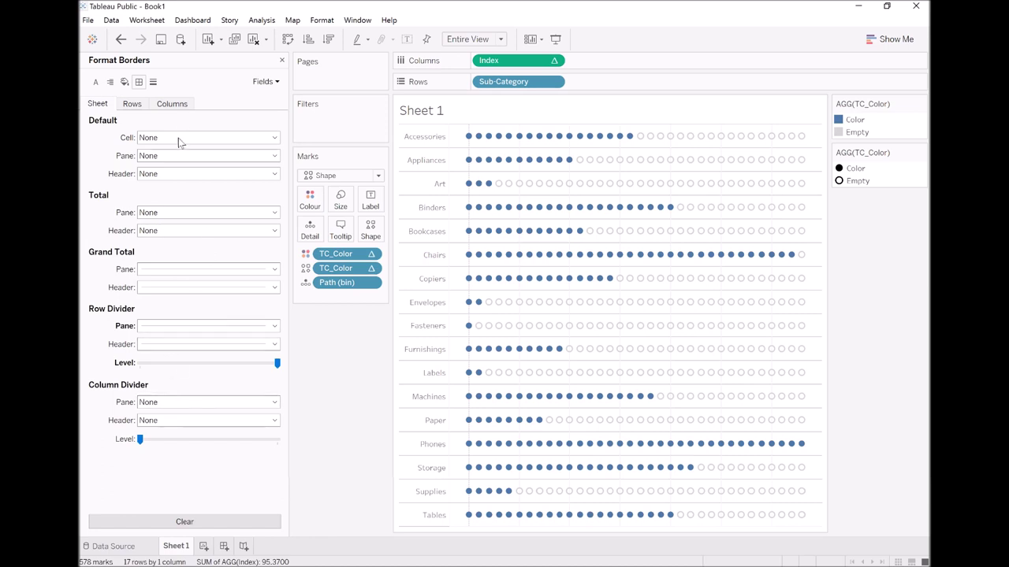
left_click(153, 82)
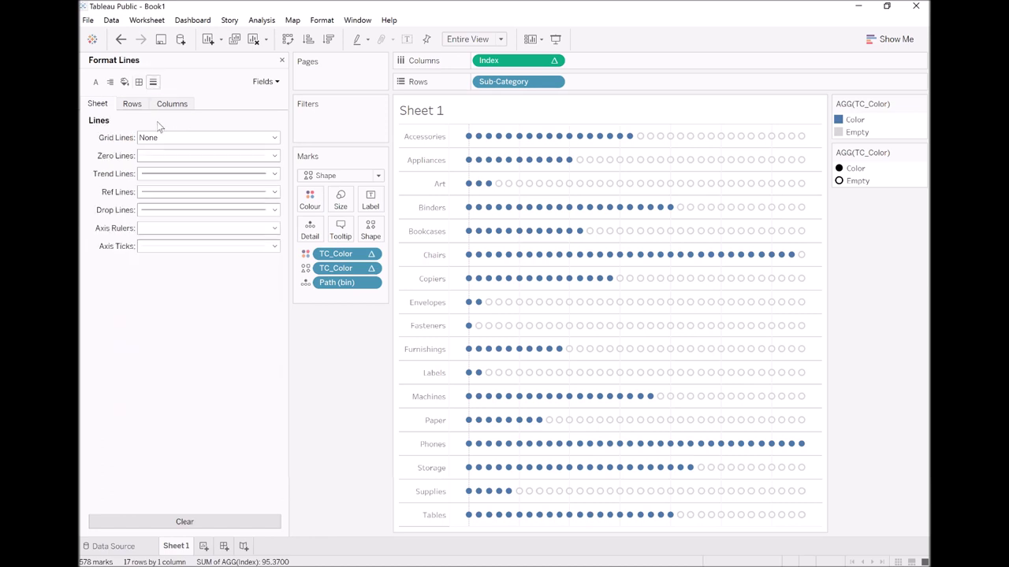
left_click(163, 155)
left_click(162, 171)
left_click(162, 173)
left_click(158, 190)
left_click(162, 194)
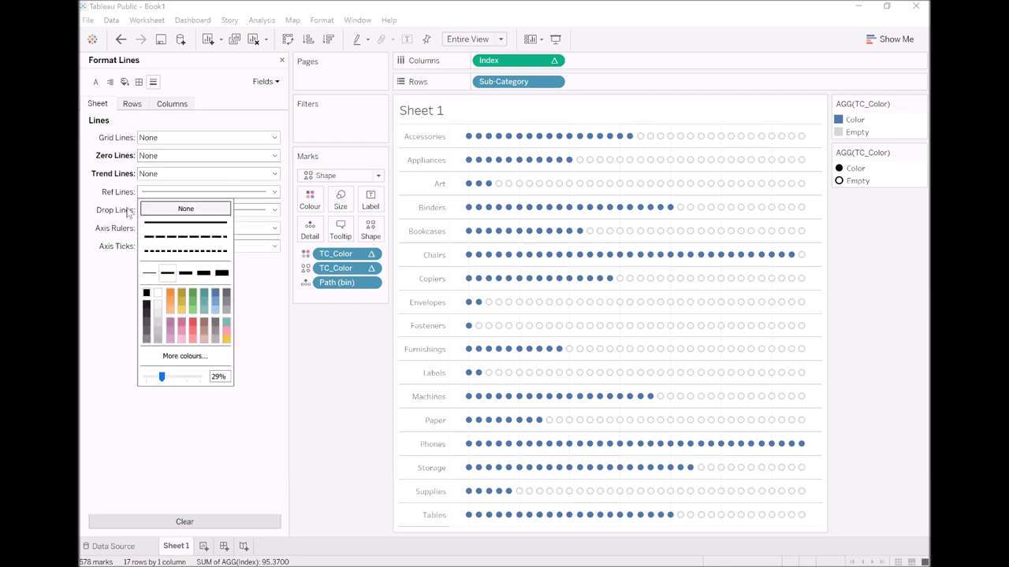
left_click(146, 209)
left_click(148, 210)
left_click(148, 227)
left_click(152, 229)
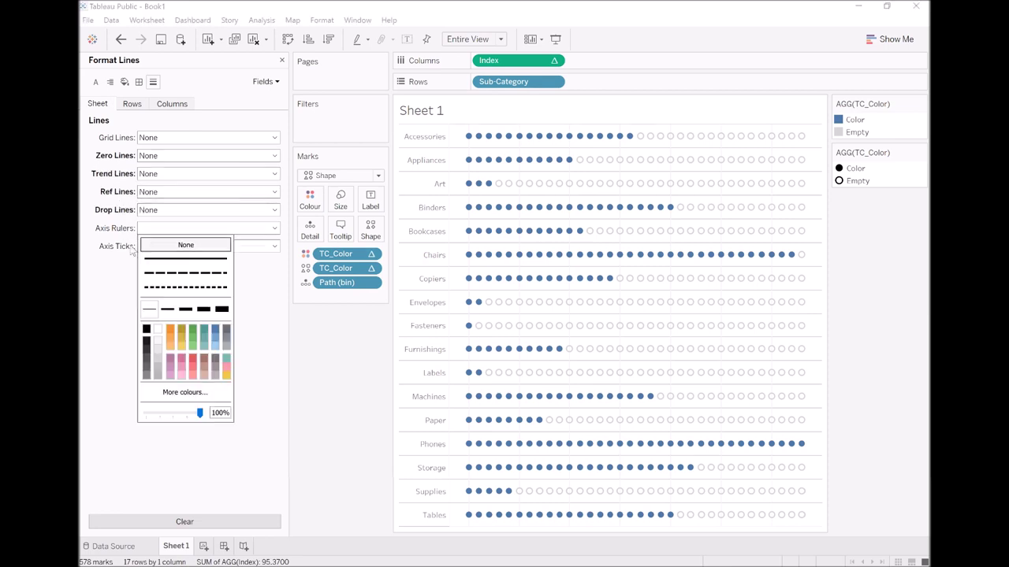
left_click(149, 241)
left_click(149, 246)
left_click(150, 261)
Set the column grid lines to None and close the line formatting.
left_click(173, 104)
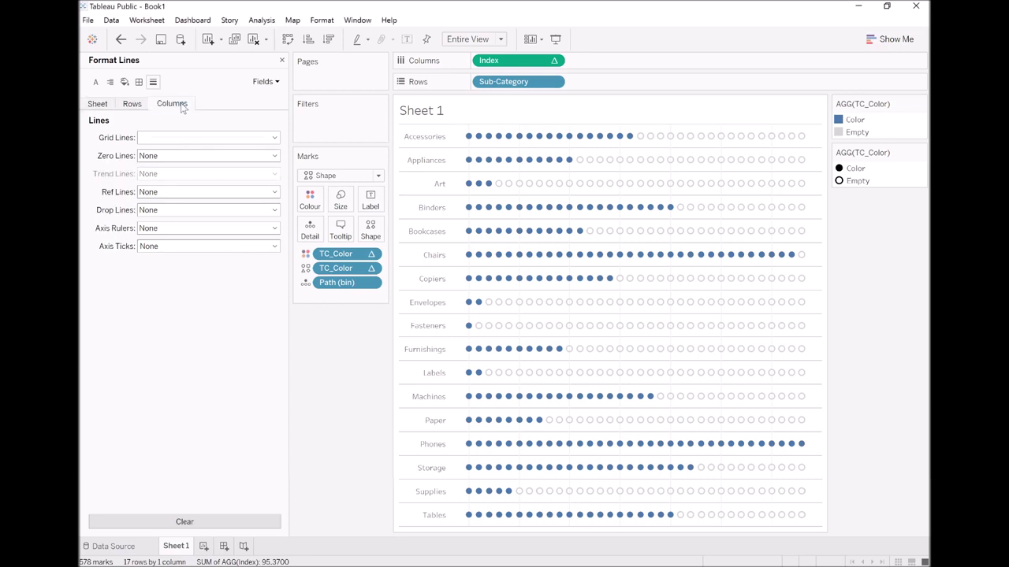
left_click(166, 138)
left_click(186, 154)
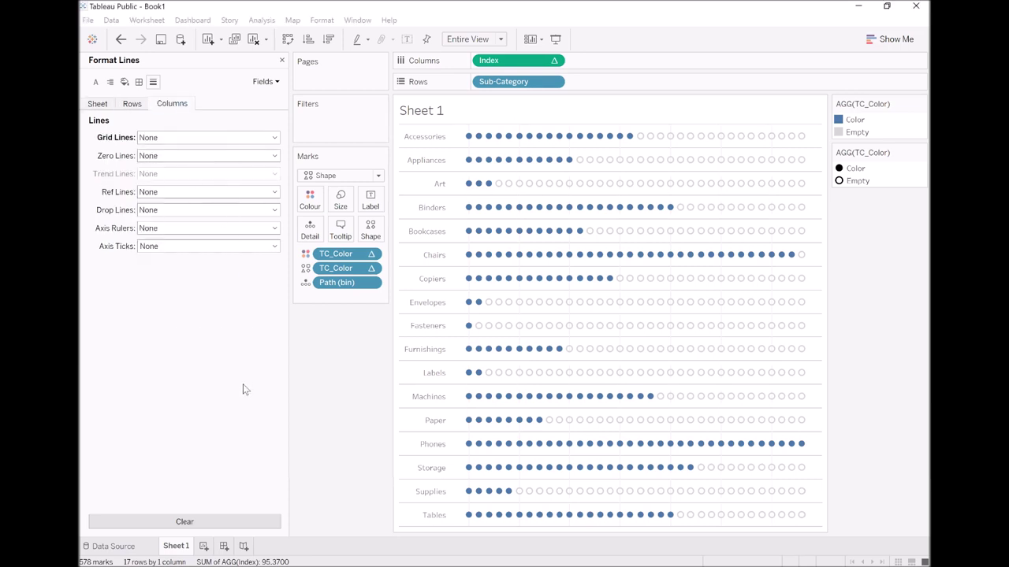
left_click(282, 60)
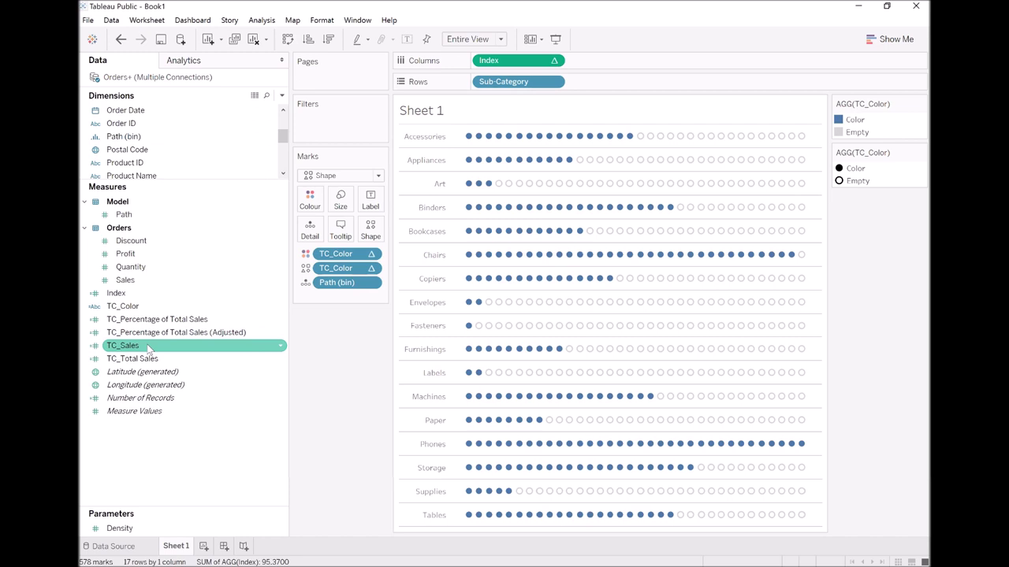
Add TC_Sales to Rows after Sub-Category and make it discrete.
left_click_drag(147, 349, 596, 85)
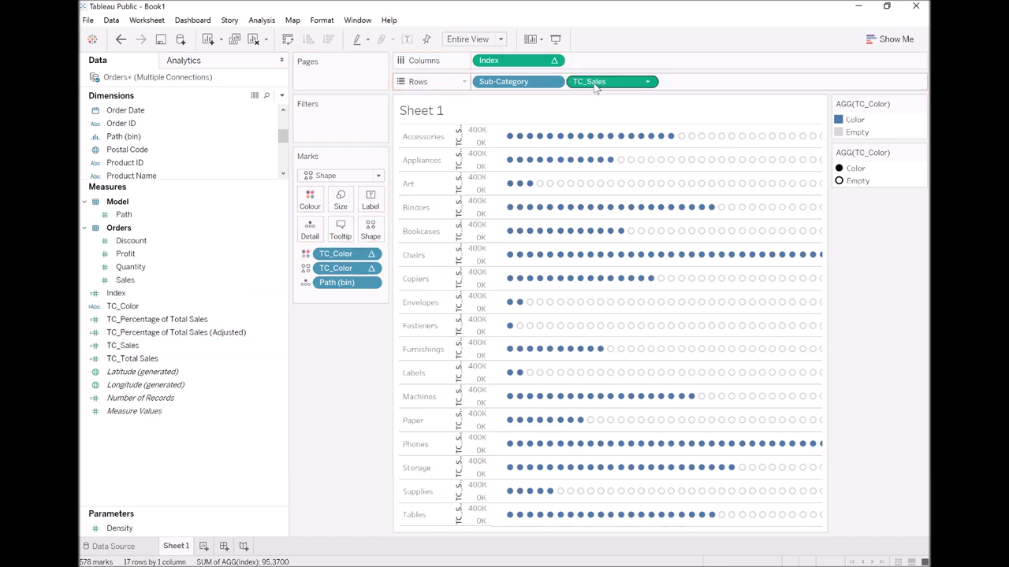
right_click(596, 86)
left_click(645, 188)
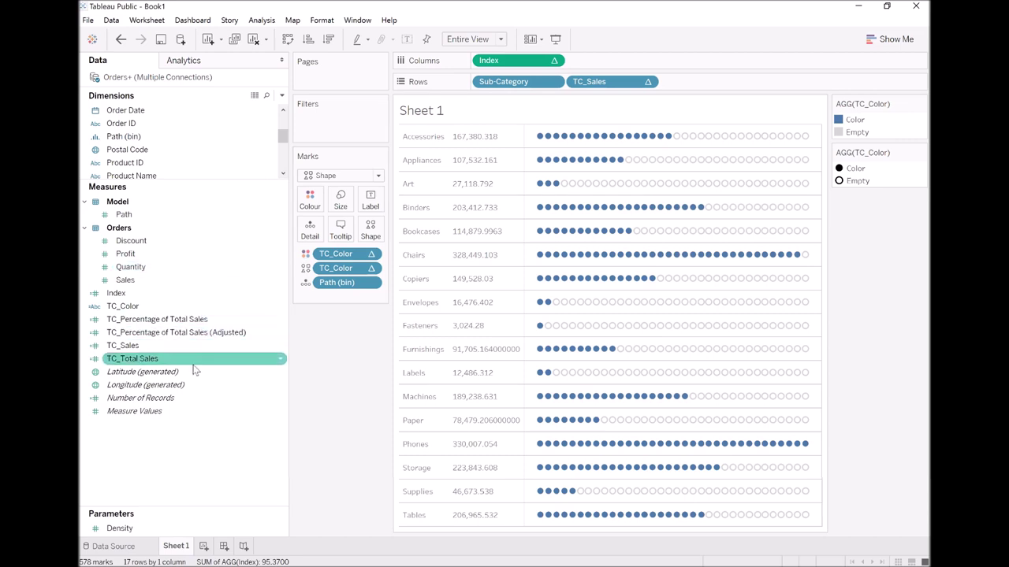
Add TC_Percentage of Total Sales to Rows after TC_Sales and make it discrete.
left_click_drag(169, 320, 714, 82)
left_click(743, 82)
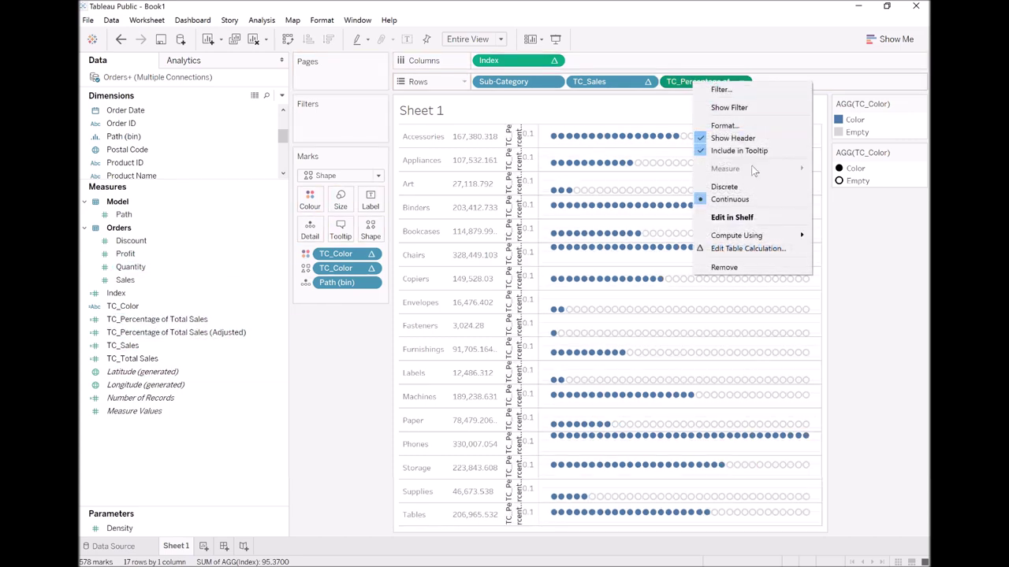
left_click(753, 187)
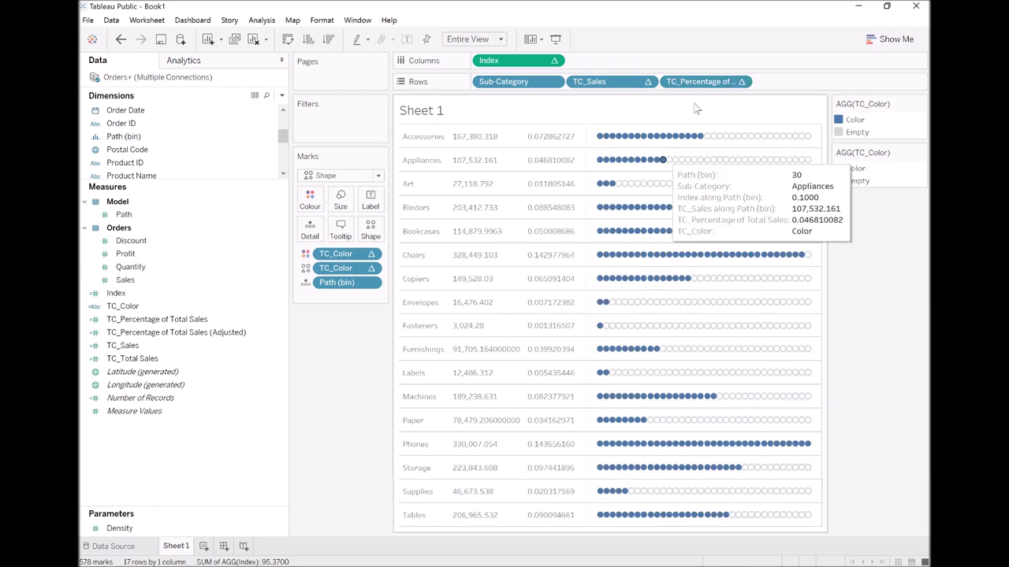
Format the header numbers of TC_Percentage of Total Sales as Percentage.
left_click(741, 82)
left_click(729, 151)
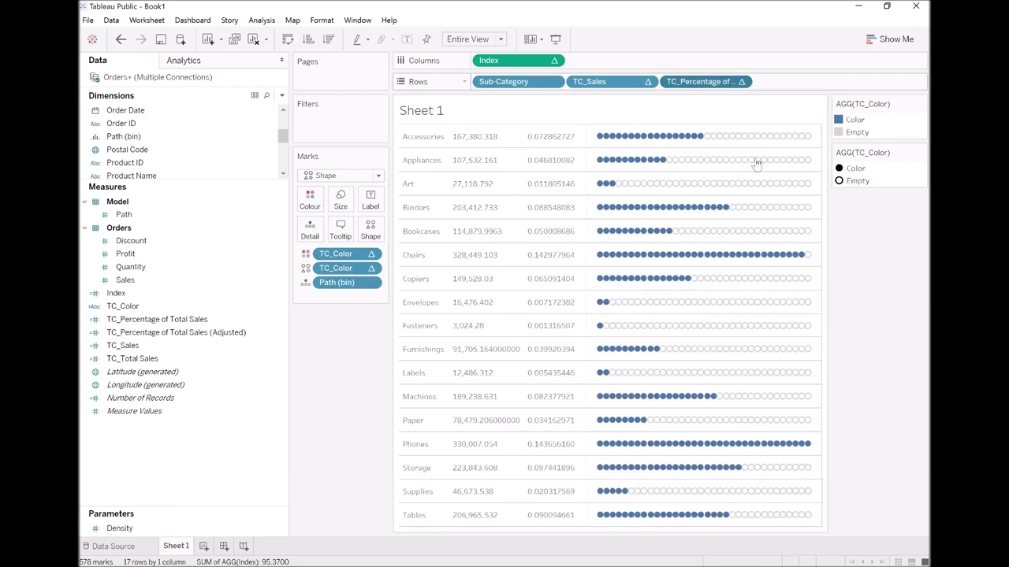
left_click(205, 174)
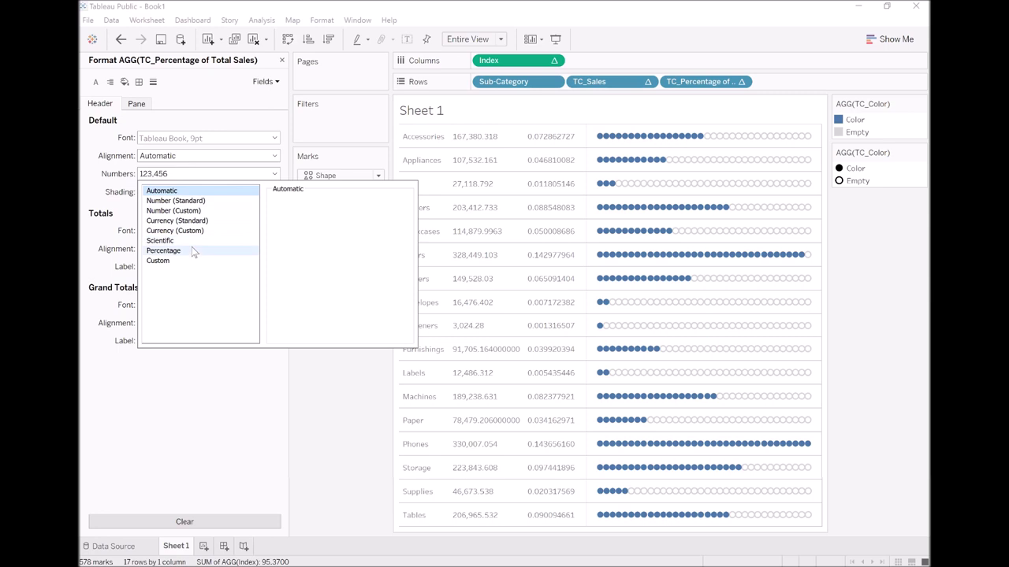
left_click(189, 250)
Format the header numbers of TC_Sales as Currency (Custom) with the £ prefix and no decimal places.
right_click(612, 82)
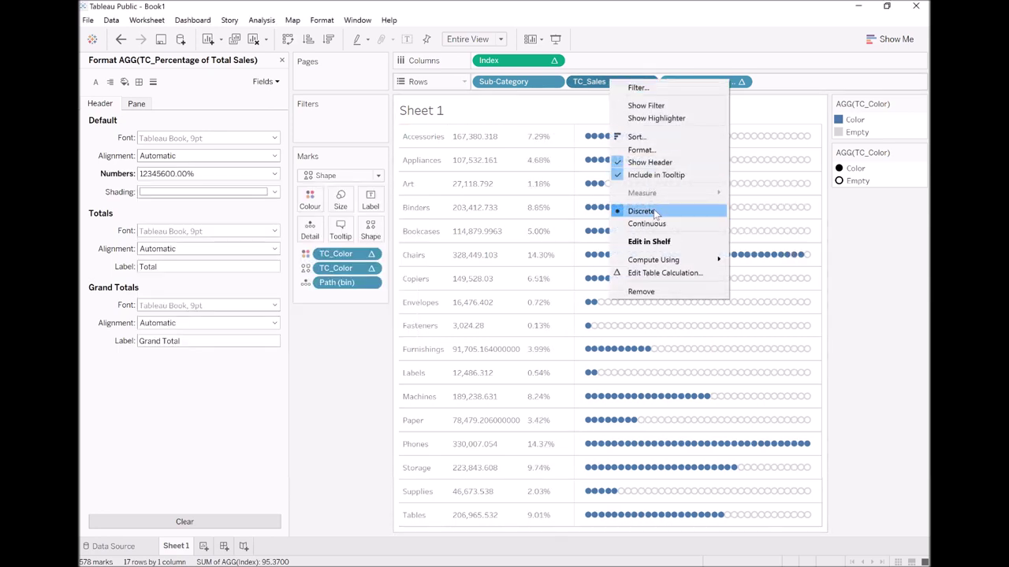
left_click(654, 150)
left_click(205, 174)
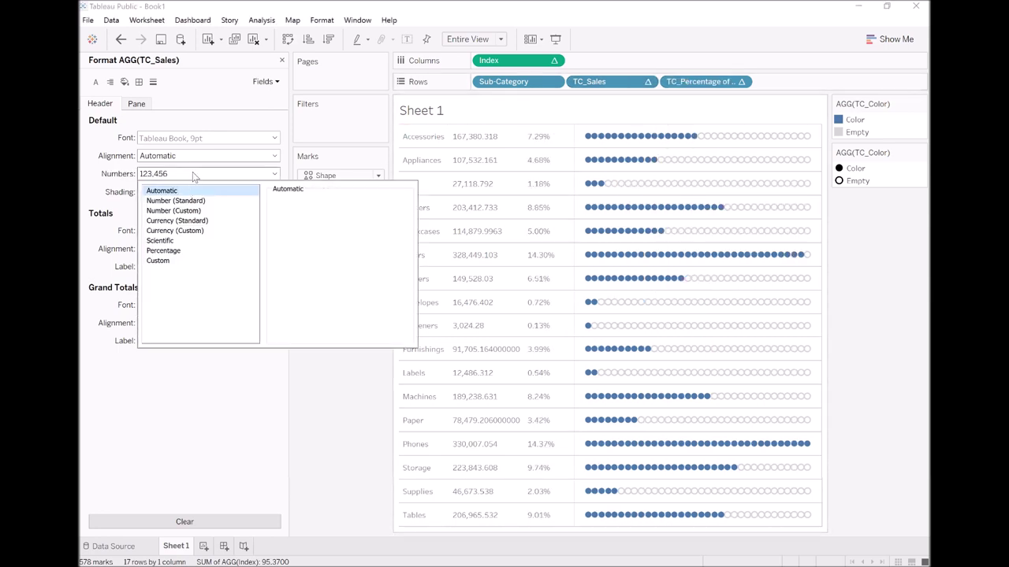
left_click(187, 221)
left_click(190, 231)
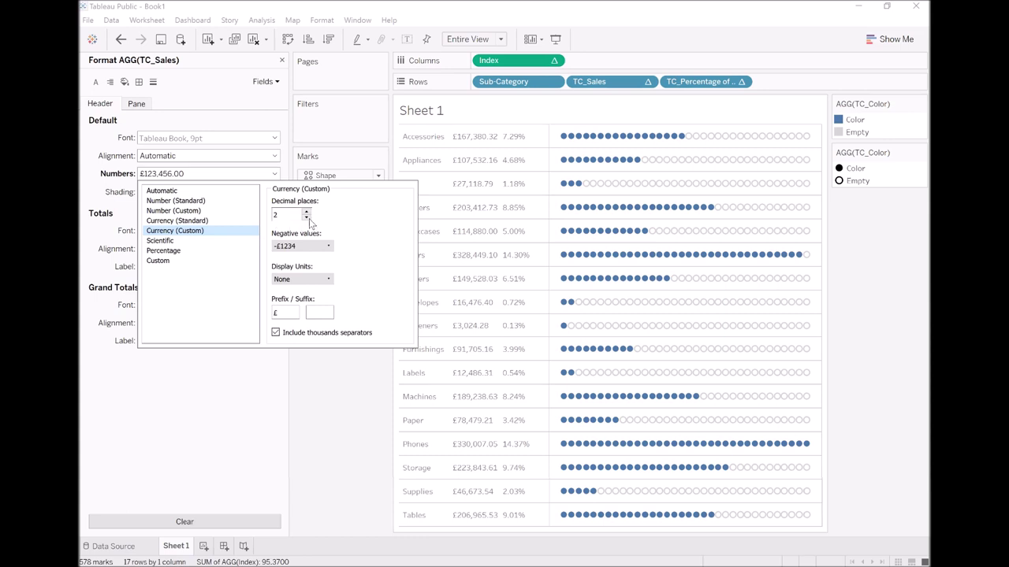
left_click(227, 389)
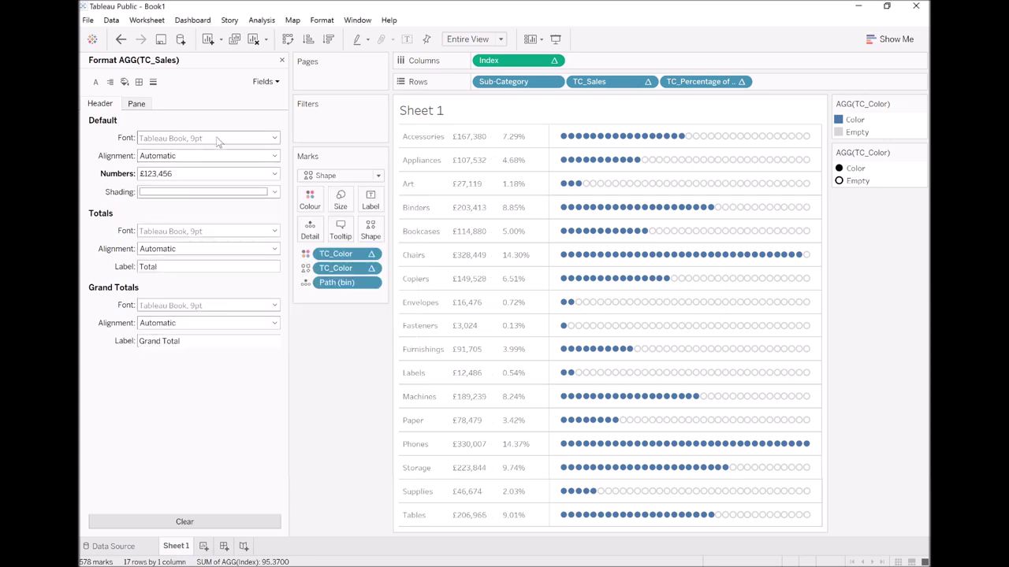
Set the TC_Sales header font to Tableau Bold at 14 pt.
left_click(275, 139)
left_click(225, 156)
left_click(173, 171)
left_click(169, 174)
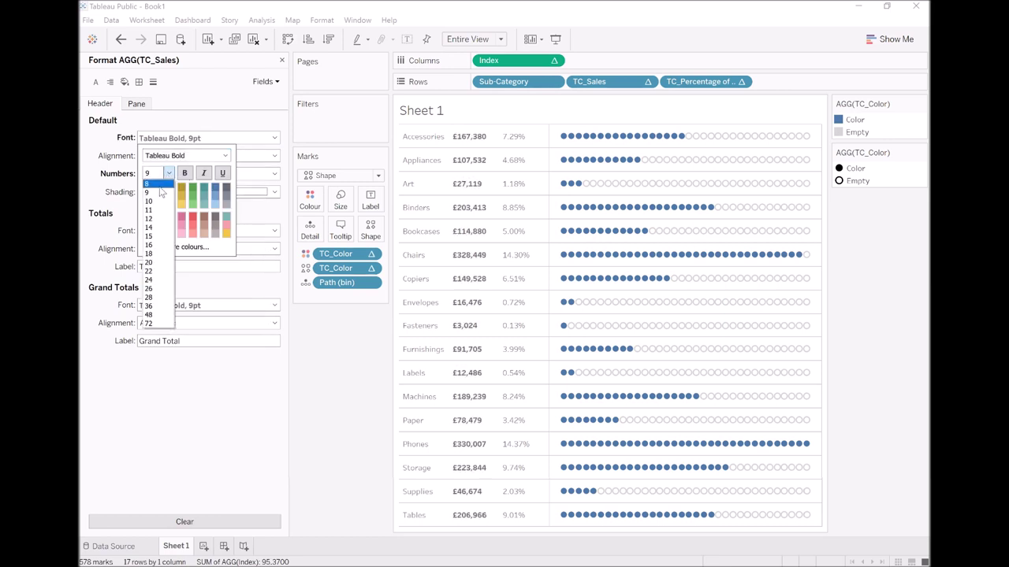
left_click(152, 227)
Set the TC_Percentage of Total Sales header font to Tableau Bold at 14 pt.
left_click(676, 88)
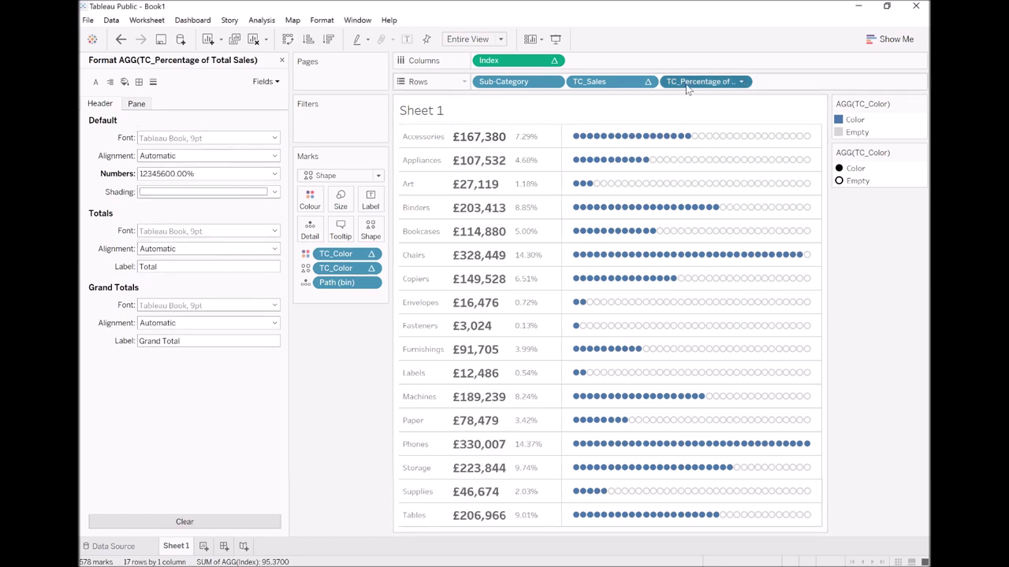
left_click(205, 138)
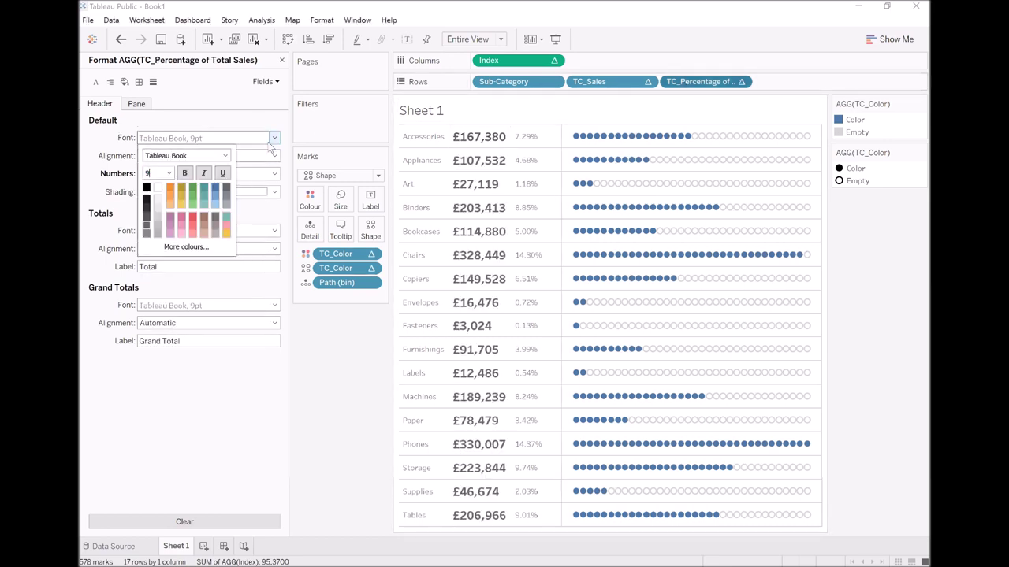
left_click(167, 173)
left_click(152, 228)
left_click(225, 155)
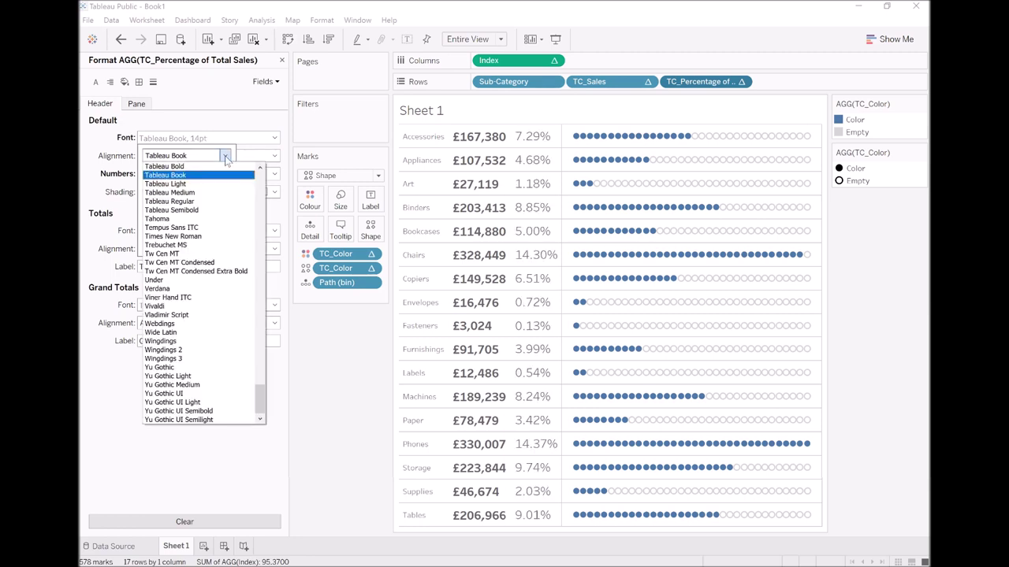
left_click(170, 174)
Set the Sub-Category header font size to 14 pt.
left_click(505, 81)
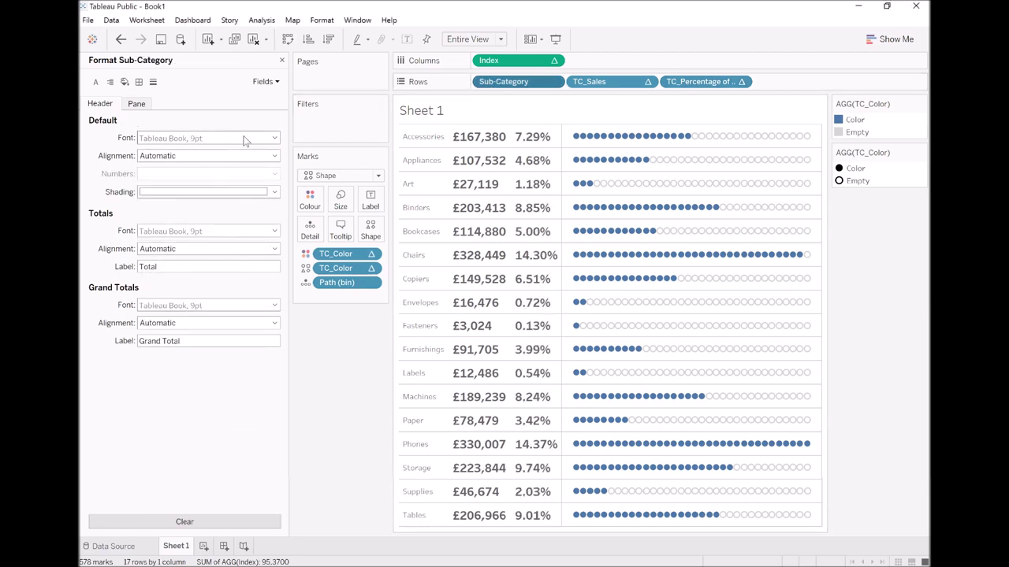
left_click(275, 138)
left_click(169, 173)
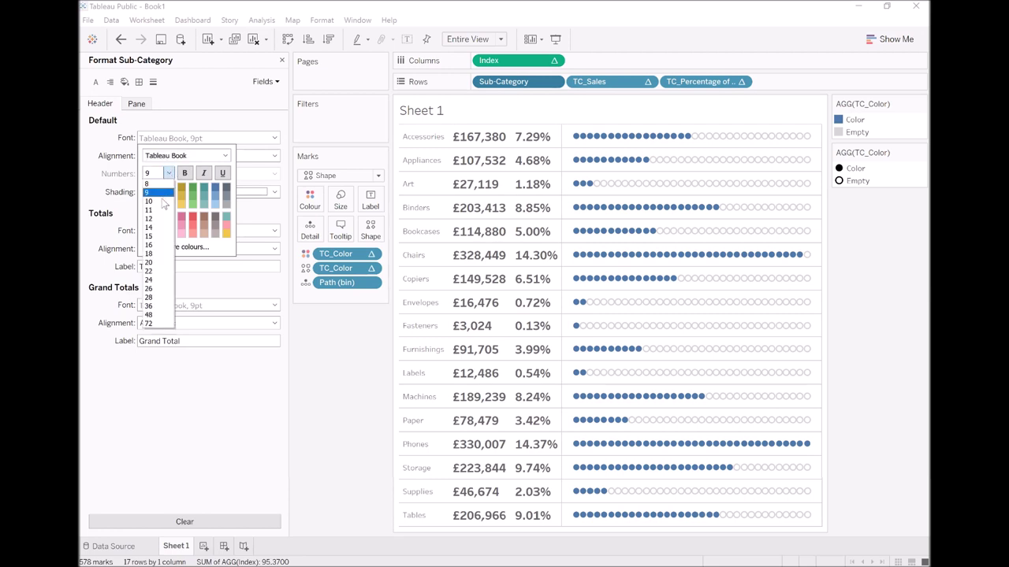
left_click(160, 228)
left_click(193, 392)
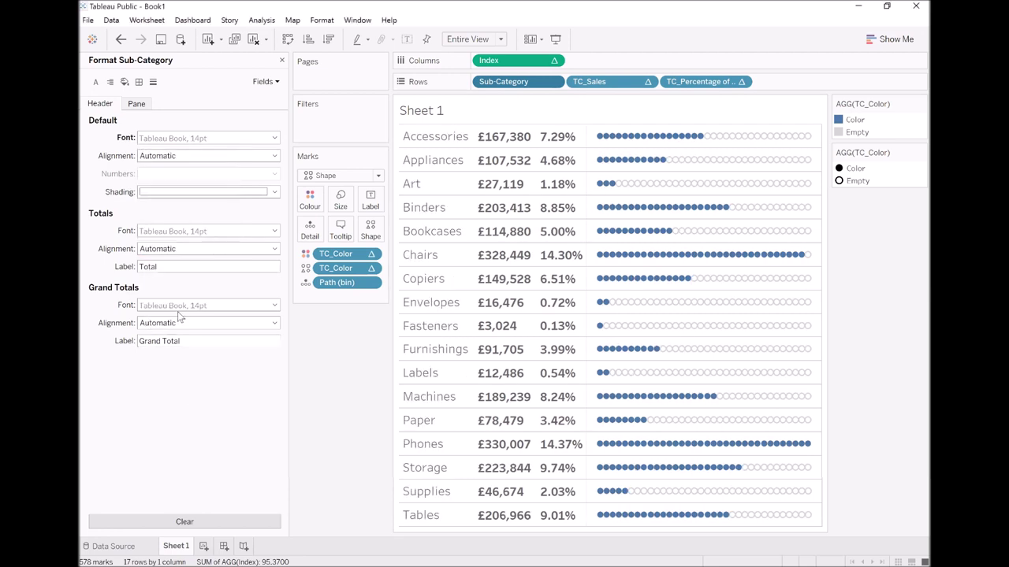
Enlarge the dot marks in the chart and hide the sheet title.
left_click(343, 202)
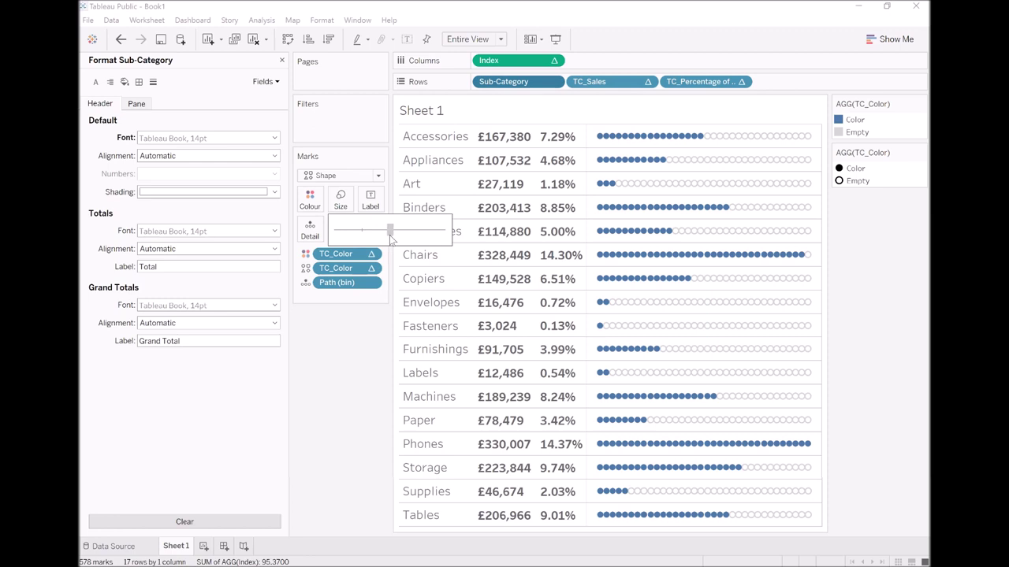
left_click_drag(391, 240, 390, 240)
right_click(431, 118)
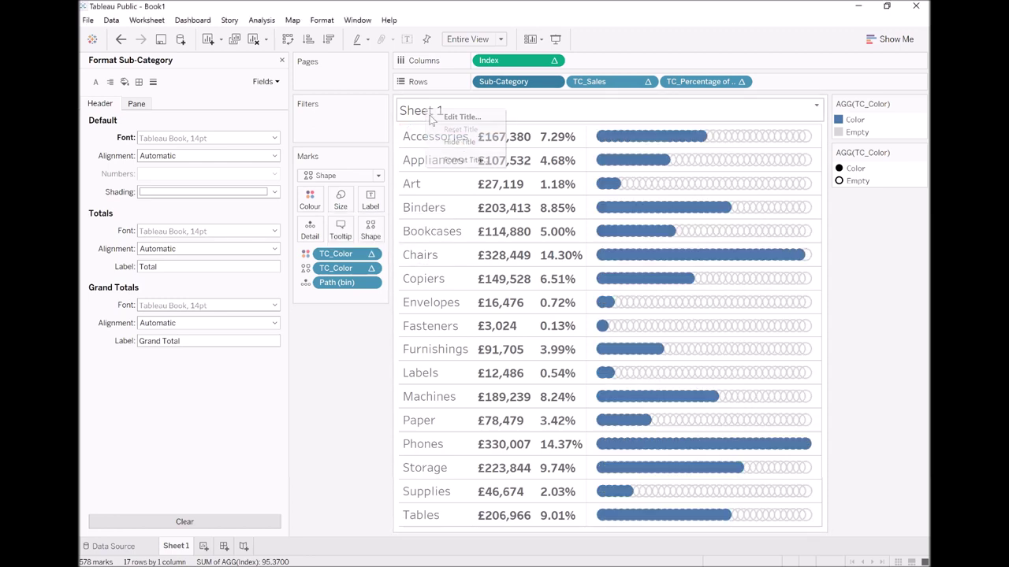
left_click(462, 144)
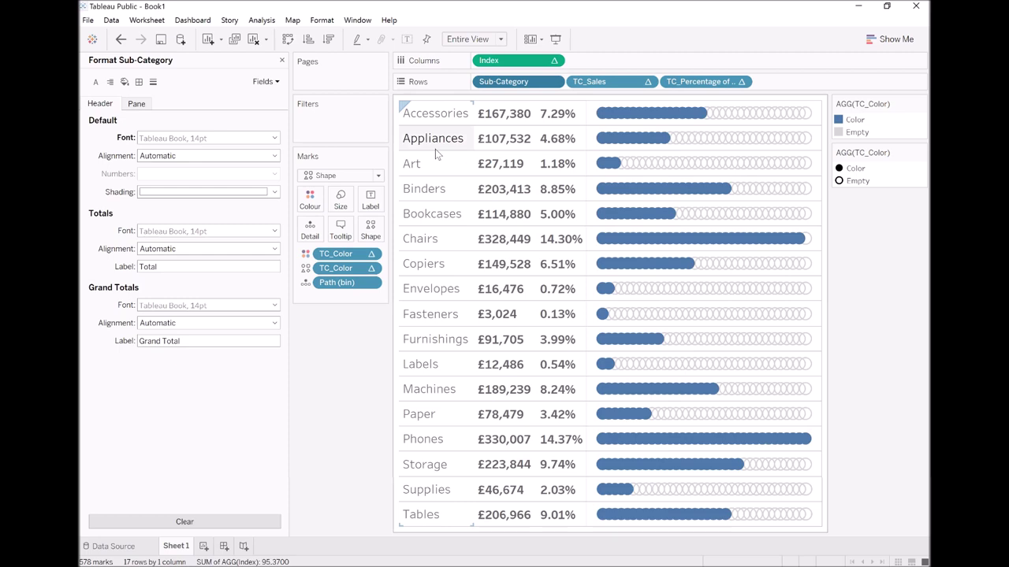
Turn off Show tooltips for the marks and display the finished sheet in presentation mode.
left_click(340, 229)
left_click(368, 345)
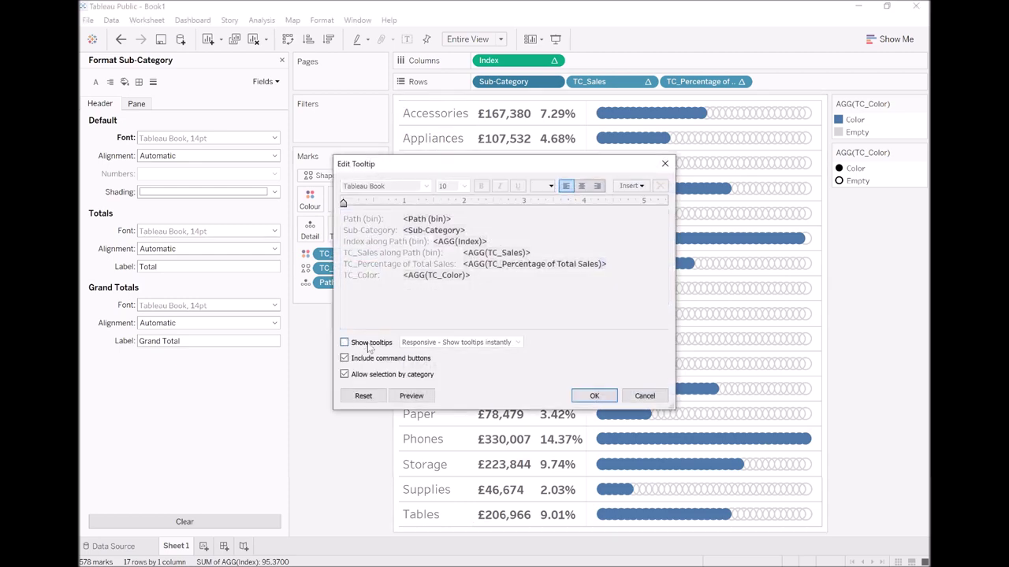
left_click(593, 396)
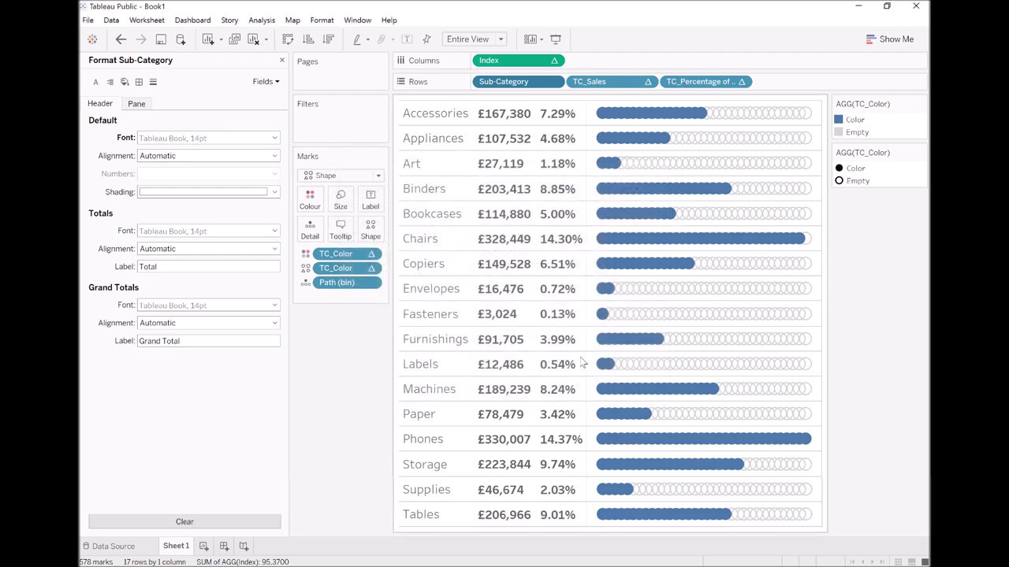
left_click(555, 40)
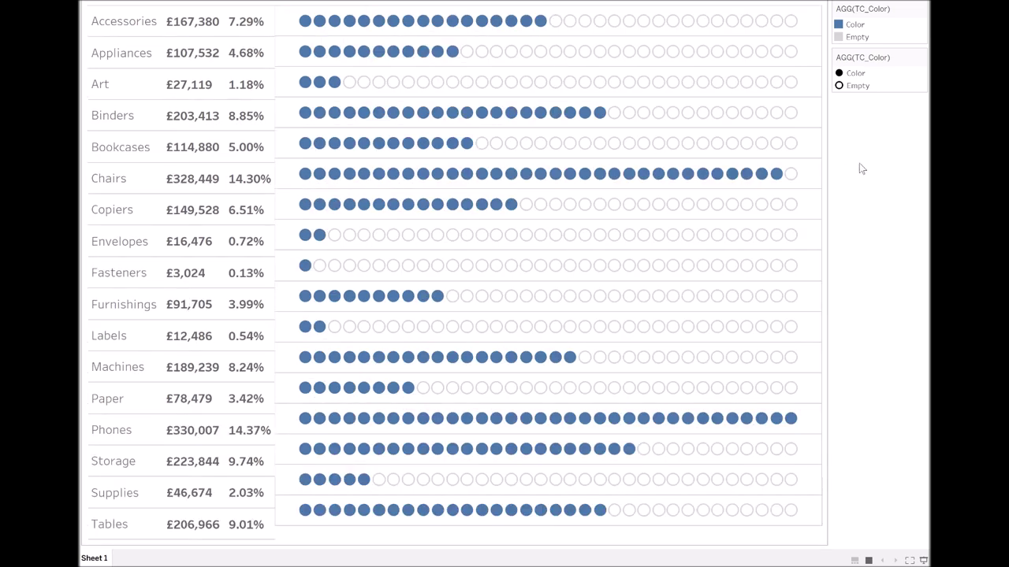